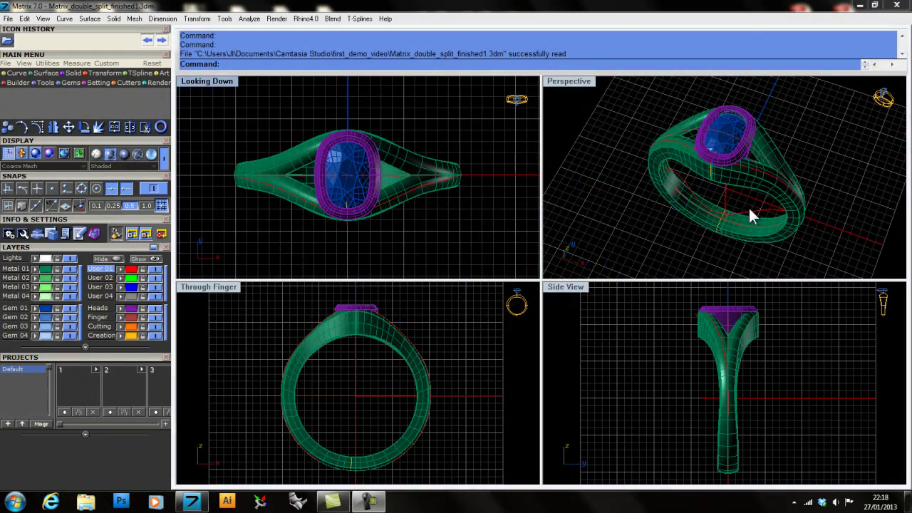
{"action": "right_click_drag", "start_coordinate": [748, 214], "coordinate": [726, 178]}
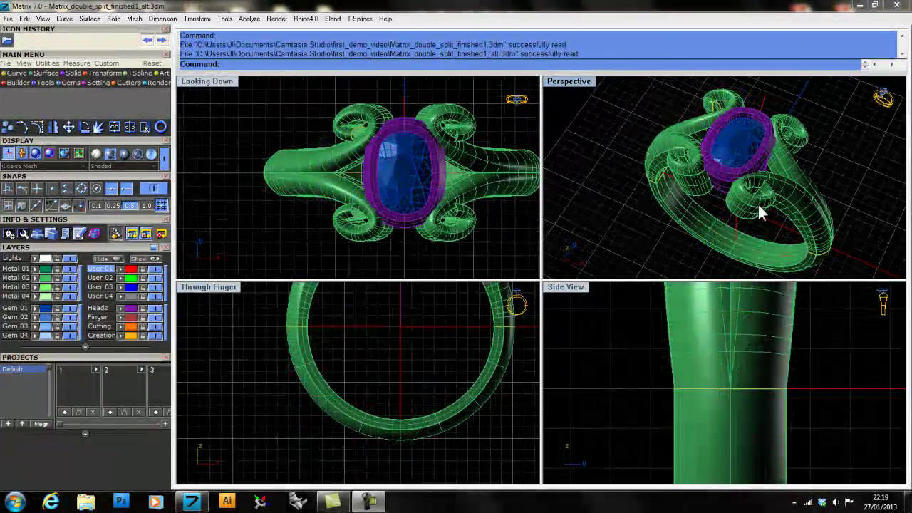
{"action": "right_click_drag", "start_coordinate": [760, 214], "coordinate": [823, 212]}
{"action": "right_click_drag", "start_coordinate": [490, 171], "coordinate": [436, 175]}
{"action": "left_click", "coordinate": [605, 228]}
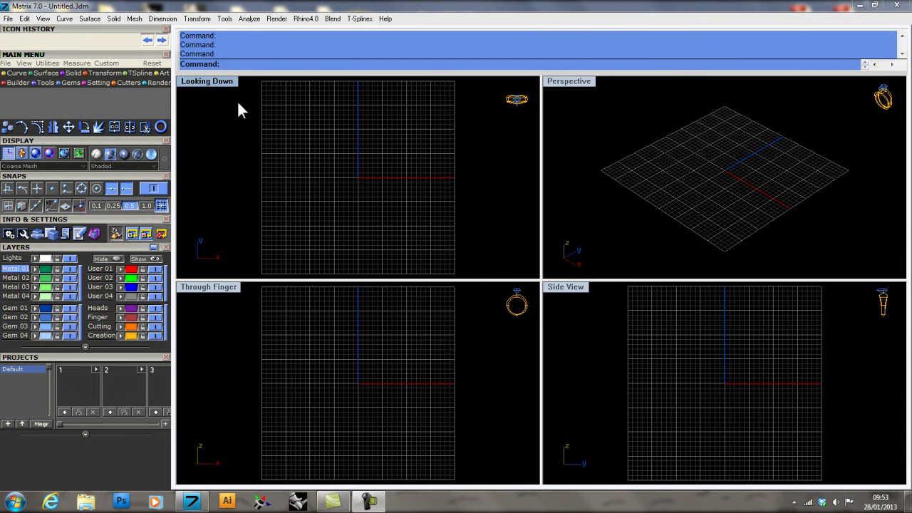
Create a ring rail for the finger using the Britain region and size M.
{"action": "left_click", "coordinate": [36, 81]}
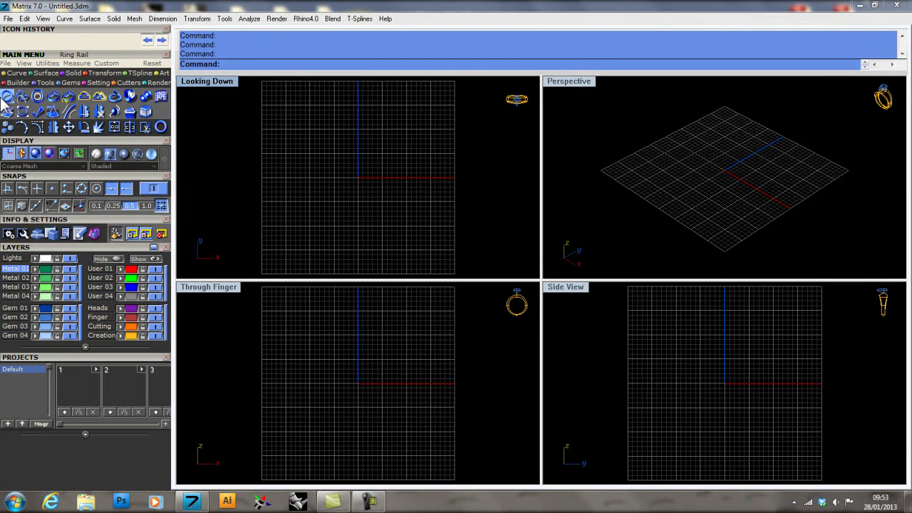
{"action": "left_click", "coordinate": [7, 96]}
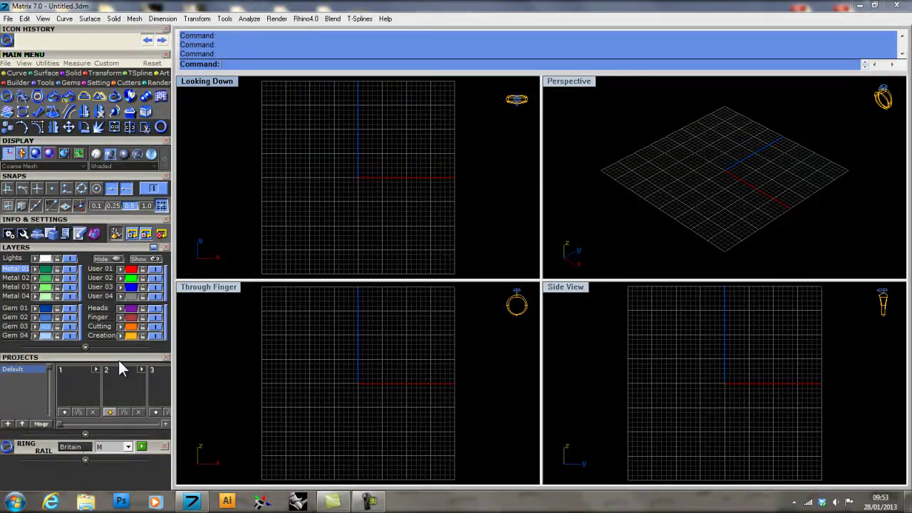
{"action": "mouse_move", "coordinate": [113, 358]}
{"action": "left_mouse_down"}
{"action": "mouse_move", "coordinate": [111, 234]}
{"action": "mouse_move", "coordinate": [111, 354]}
{"action": "left_mouse_up"}
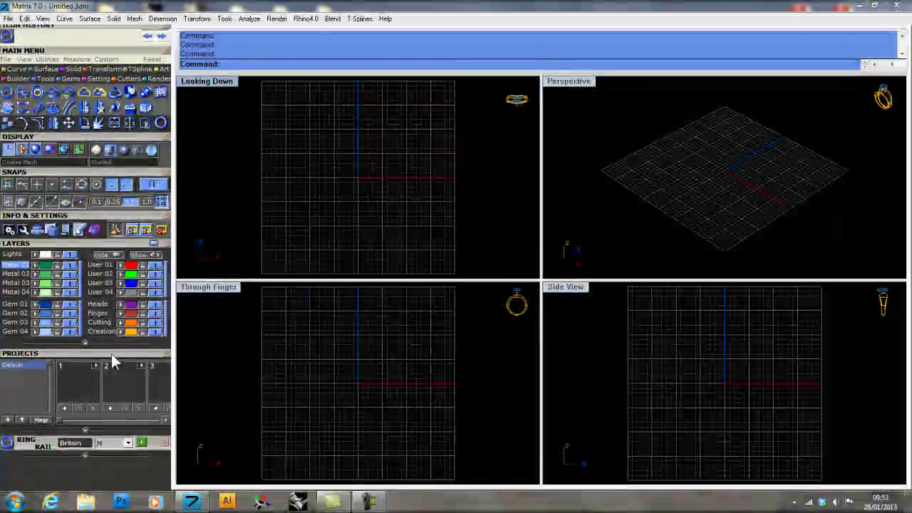
{"action": "left_click", "coordinate": [129, 442]}
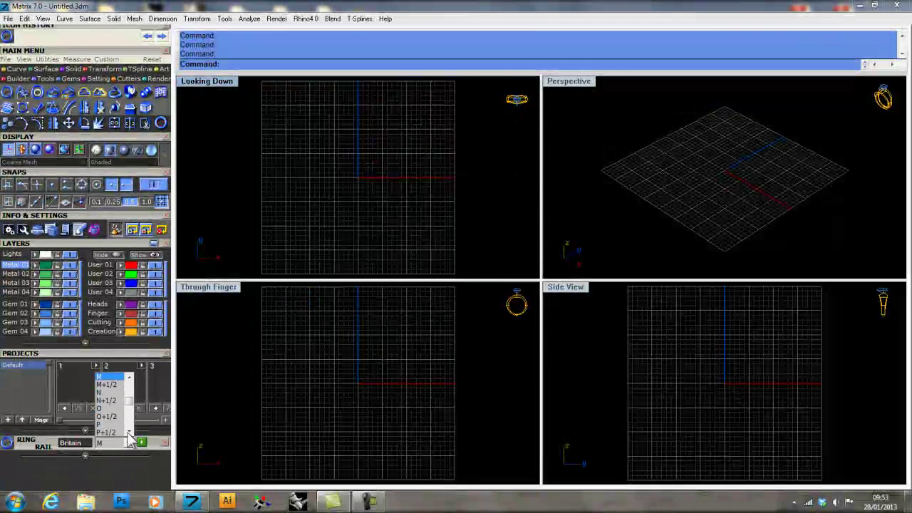
{"action": "left_click", "coordinate": [107, 393]}
{"action": "left_click", "coordinate": [76, 443]}
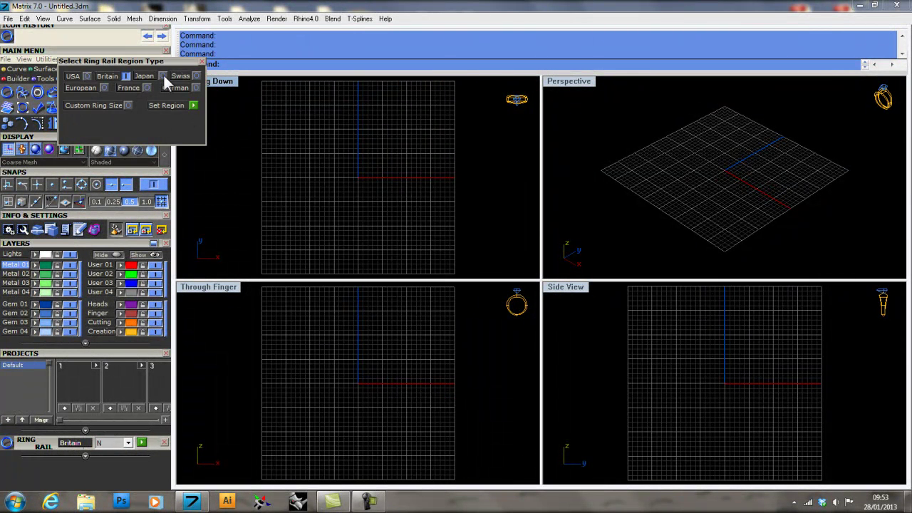
{"action": "left_click", "coordinate": [130, 76]}
{"action": "left_click", "coordinate": [194, 105]}
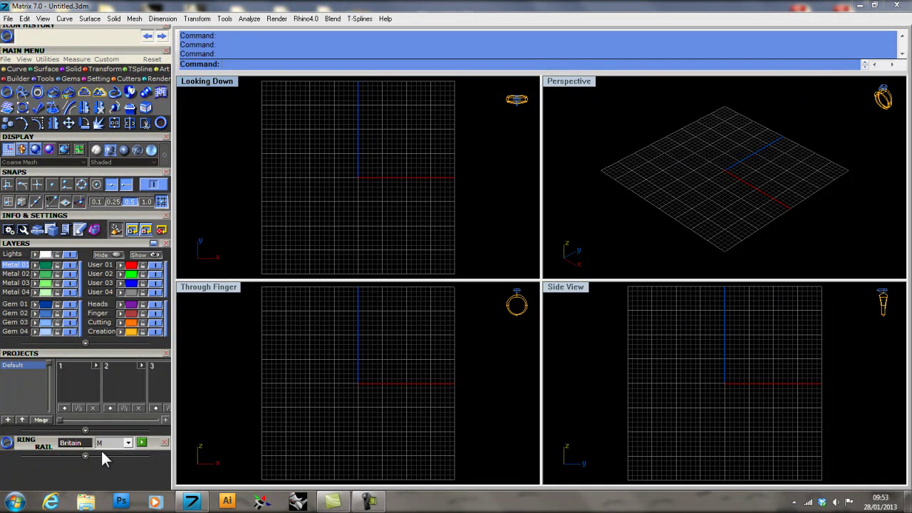
{"action": "left_click", "coordinate": [141, 442]}
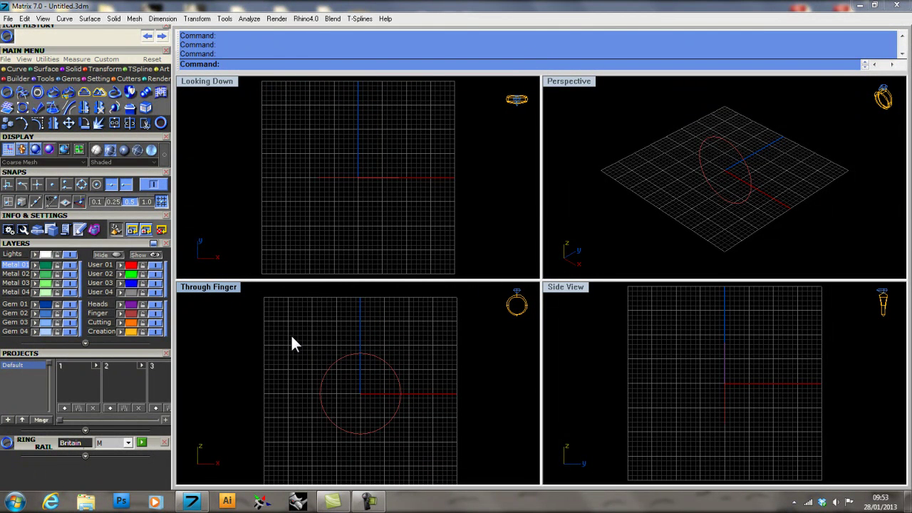
Open the Gem Loader with the Diamond cut type and bring its gem shapes into view.
{"action": "left_click", "coordinate": [64, 78]}
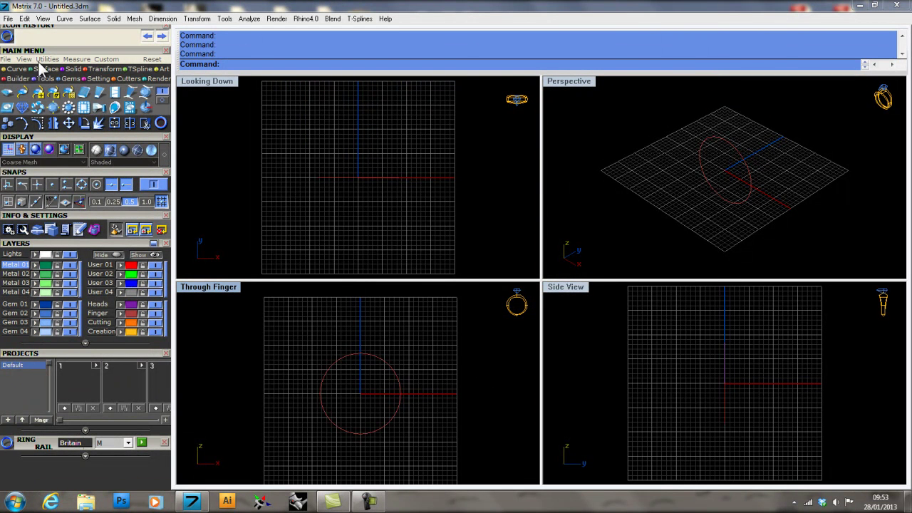
{"action": "left_click", "coordinate": [7, 93]}
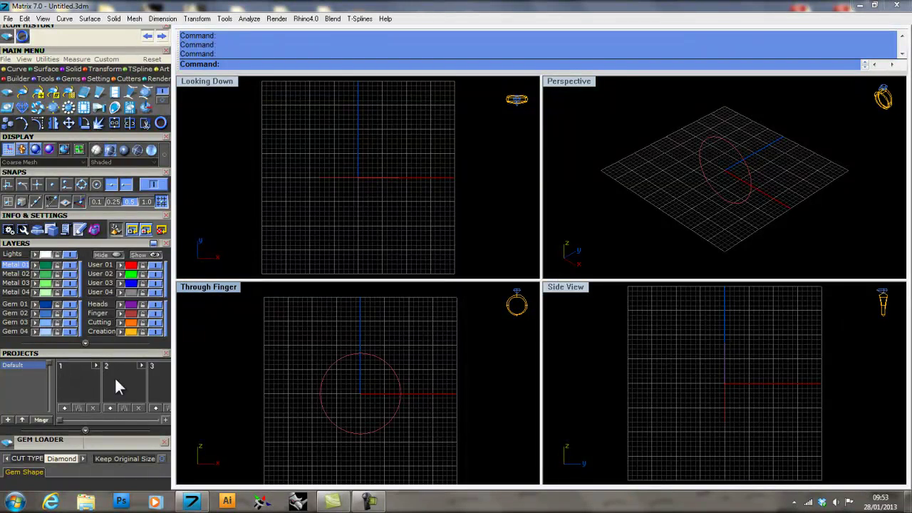
{"action": "left_click", "coordinate": [119, 440]}
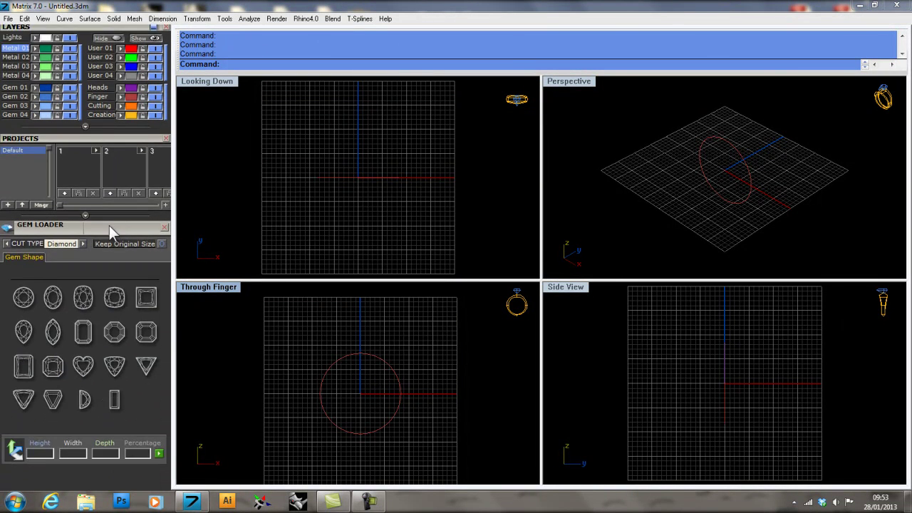
Try a cushion diamond at 6.2 × 4.2 mm and 10 × 8.5 mm, and a round diamond.
{"action": "left_click", "coordinate": [83, 295]}
{"action": "left_click", "coordinate": [137, 319]}
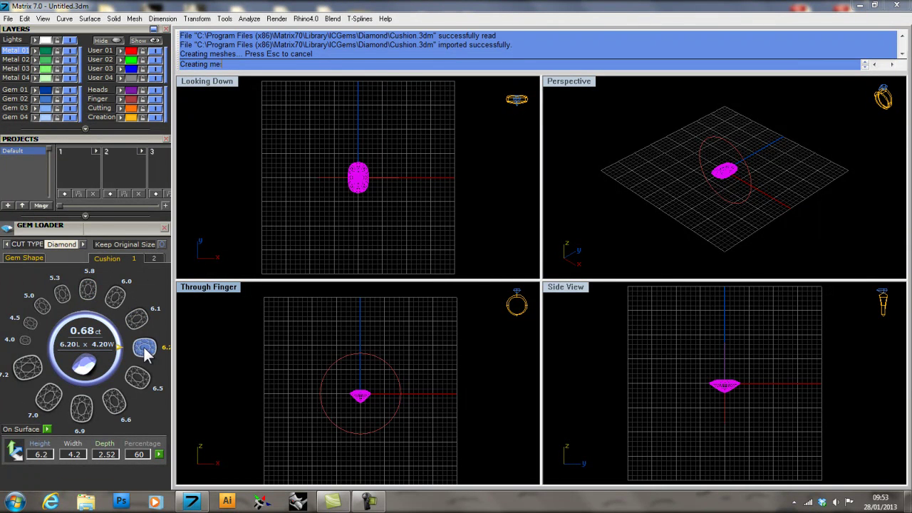
{"action": "left_click", "coordinate": [153, 260]}
{"action": "left_click", "coordinate": [131, 385]}
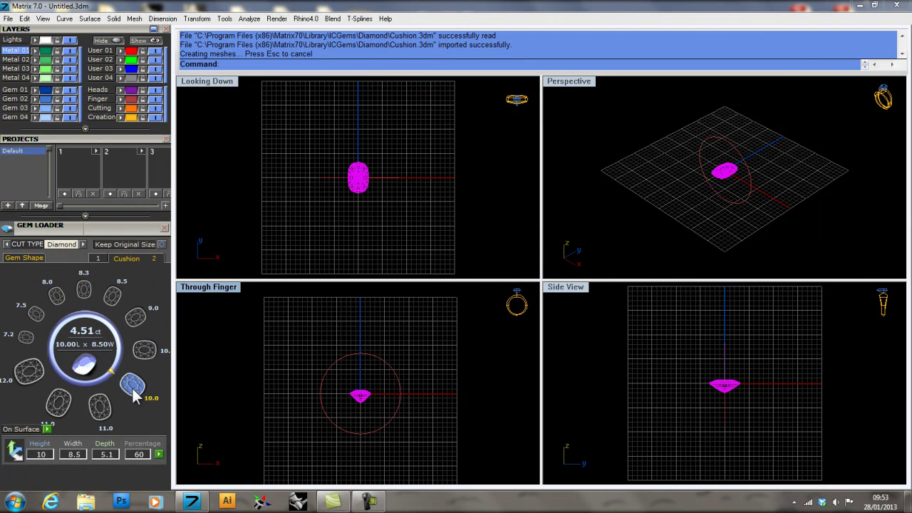
{"action": "left_click", "coordinate": [34, 257]}
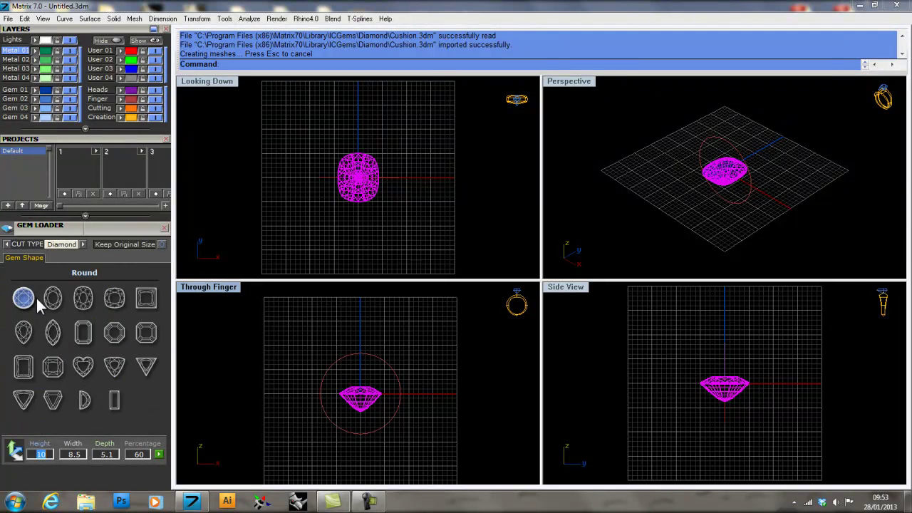
{"action": "left_click", "coordinate": [27, 300]}
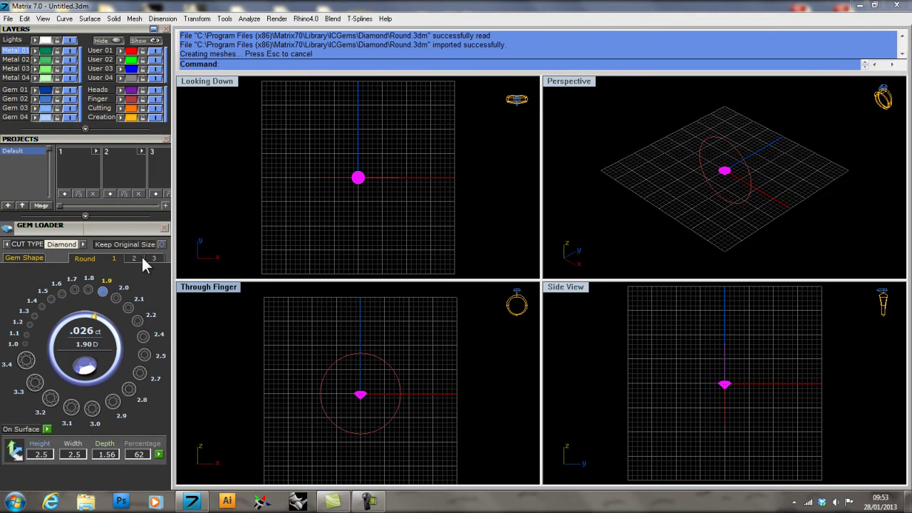
Load a cushion diamond sized 6.5 × 4.5 mm and deselect it.
{"action": "left_click", "coordinate": [40, 256]}
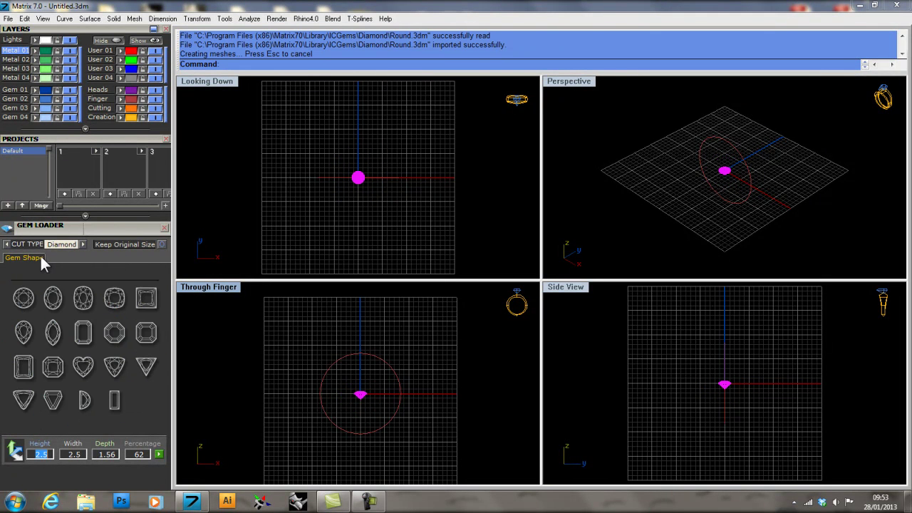
{"action": "left_click", "coordinate": [84, 303]}
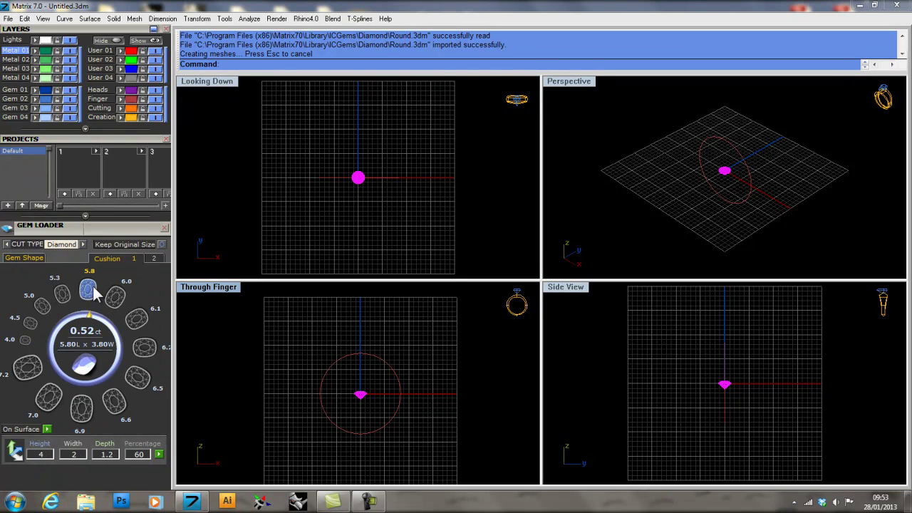
{"action": "left_click", "coordinate": [140, 380]}
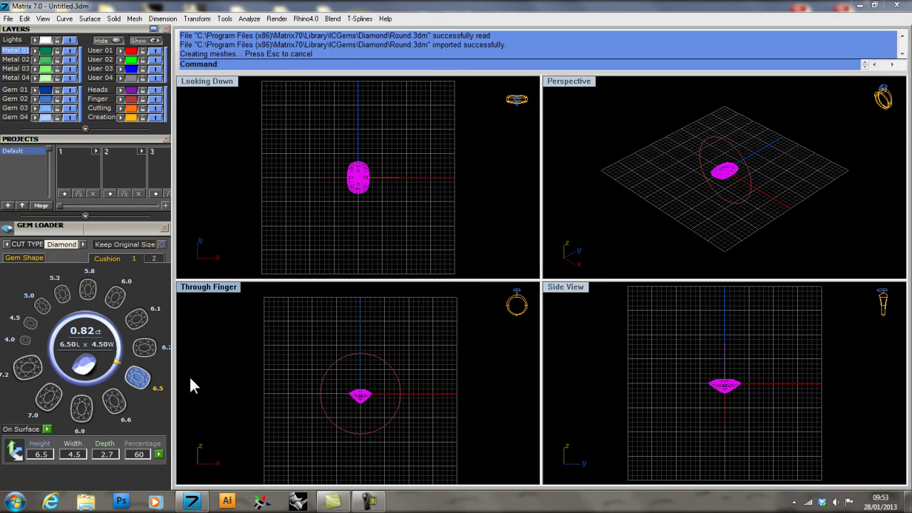
{"action": "left_click", "coordinate": [246, 370]}
Move the cushion gem straight up in the Through Finger view so it sits above the finger rail, and deselect it.
{"action": "left_click_drag", "start_coordinate": [116, 227], "coordinate": [118, 449]}
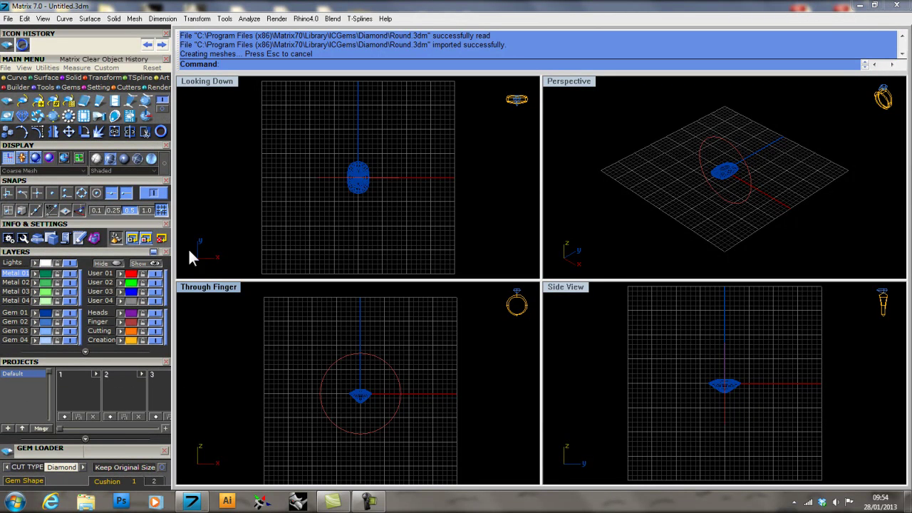
{"action": "left_click_drag", "start_coordinate": [365, 404], "coordinate": [370, 350]}
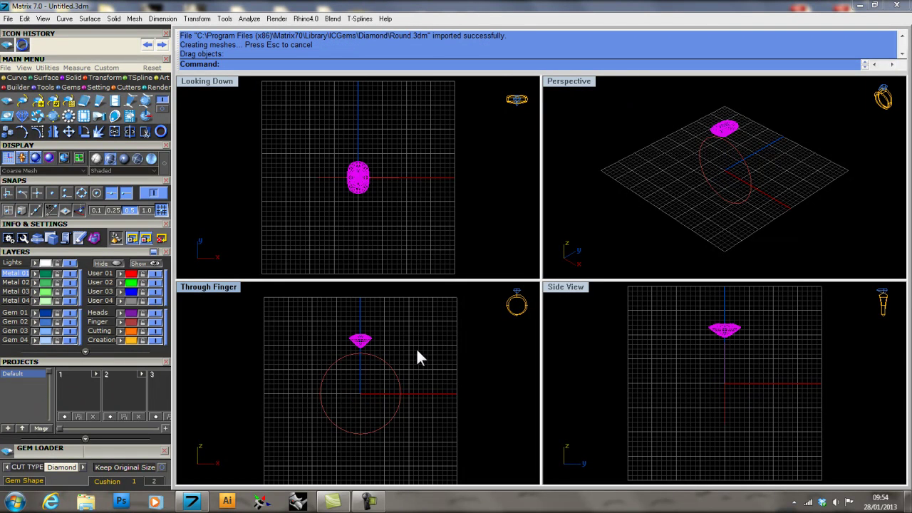
{"action": "mouse_move", "coordinate": [415, 367]}
{"action": "right_mouse_down"}
{"action": "mouse_move", "coordinate": [423, 364]}
{"action": "mouse_move", "coordinate": [399, 358]}
{"action": "mouse_move", "coordinate": [410, 368]}
{"action": "right_mouse_up"}
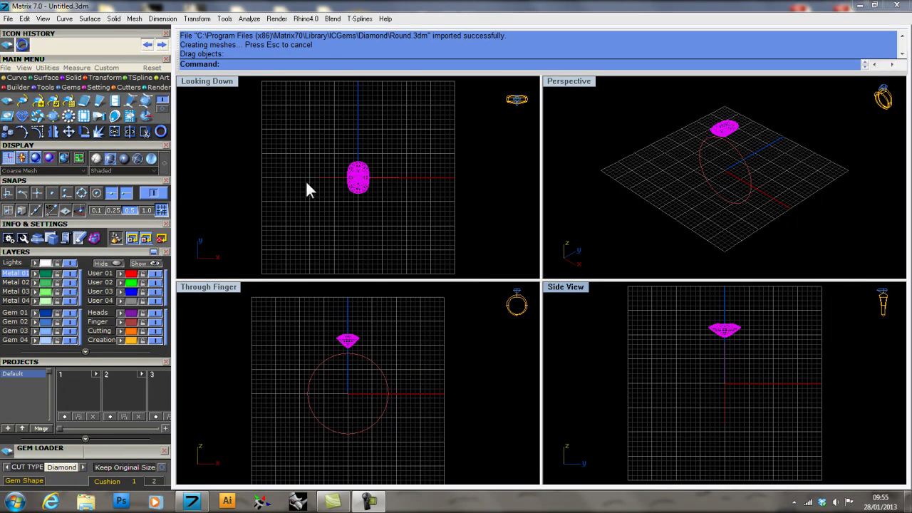
{"action": "right_click_drag", "start_coordinate": [358, 217], "coordinate": [319, 185]}
{"action": "left_click", "coordinate": [330, 217]}
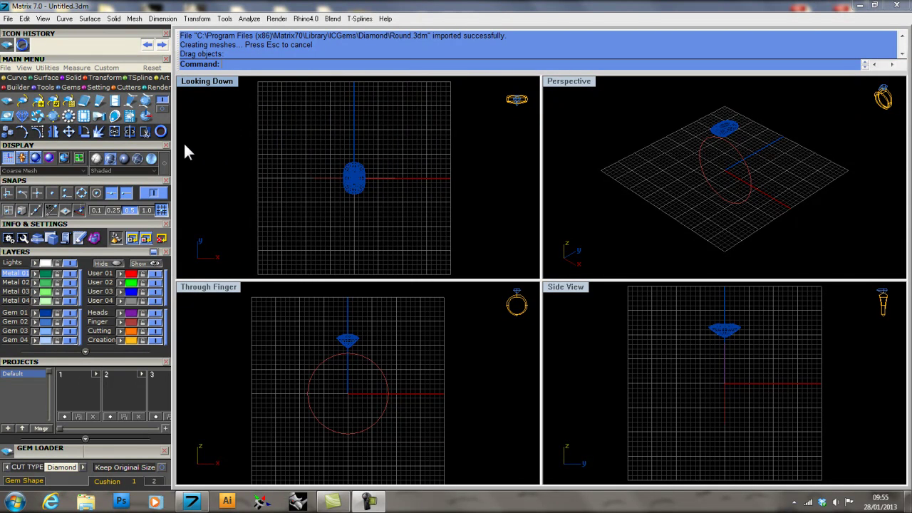
Open the Custom Rail Builder and enable the ring size reference and the 4 mm ring width reference lines.
{"action": "left_click", "coordinate": [42, 87]}
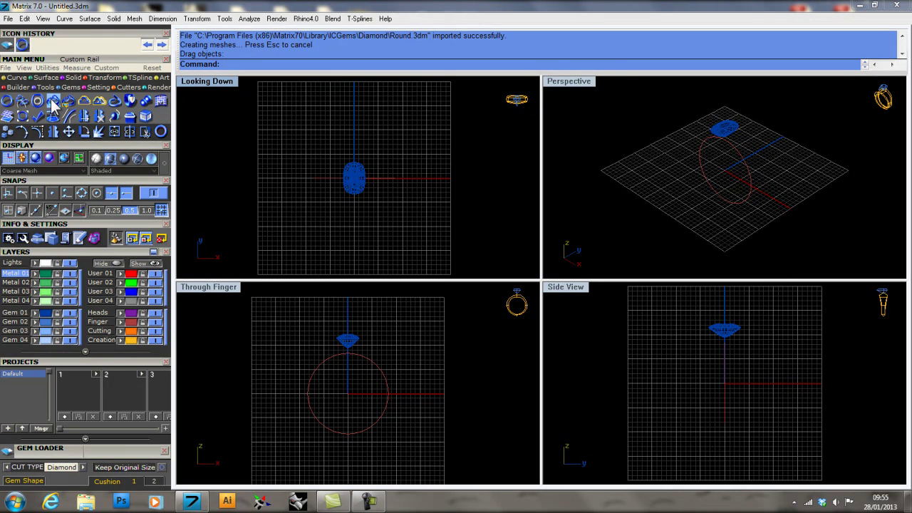
{"action": "left_click", "coordinate": [54, 101]}
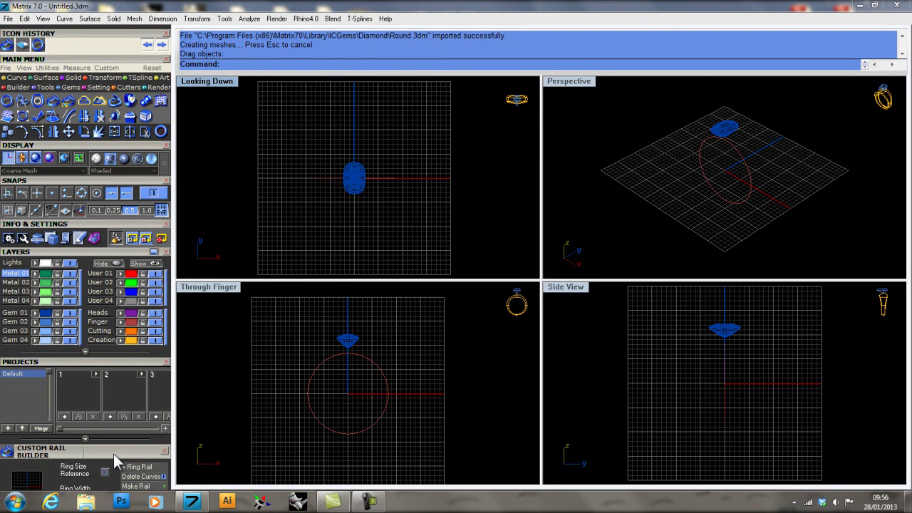
{"action": "left_click_drag", "start_coordinate": [112, 453], "coordinate": [104, 343]}
{"action": "scroll", "coordinate": [104, 367], "scroll_direction": "up", "scroll_amount": 2}
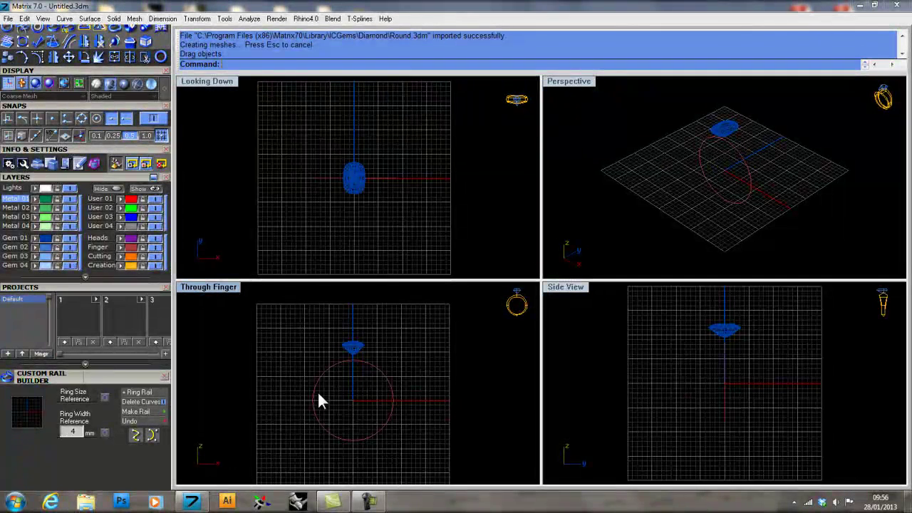
{"action": "left_click", "coordinate": [319, 376]}
{"action": "left_click", "coordinate": [103, 396]}
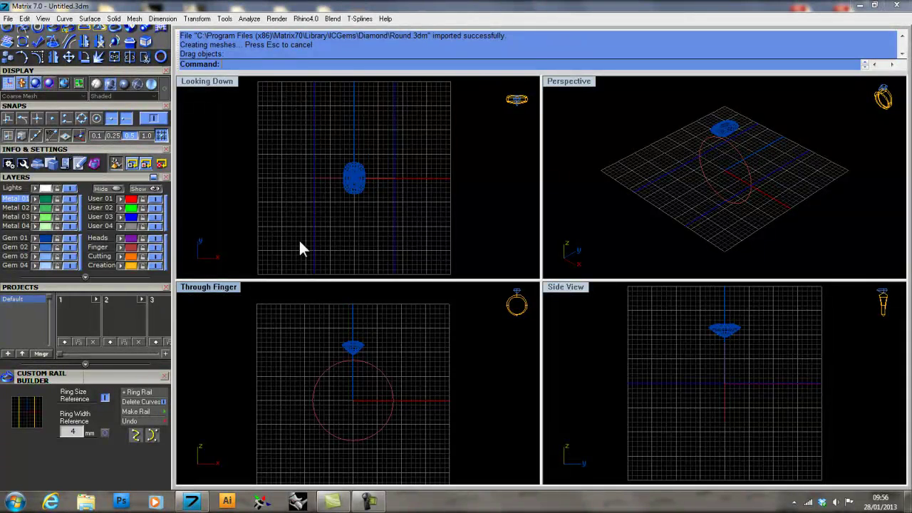
{"action": "left_click", "coordinate": [105, 433]}
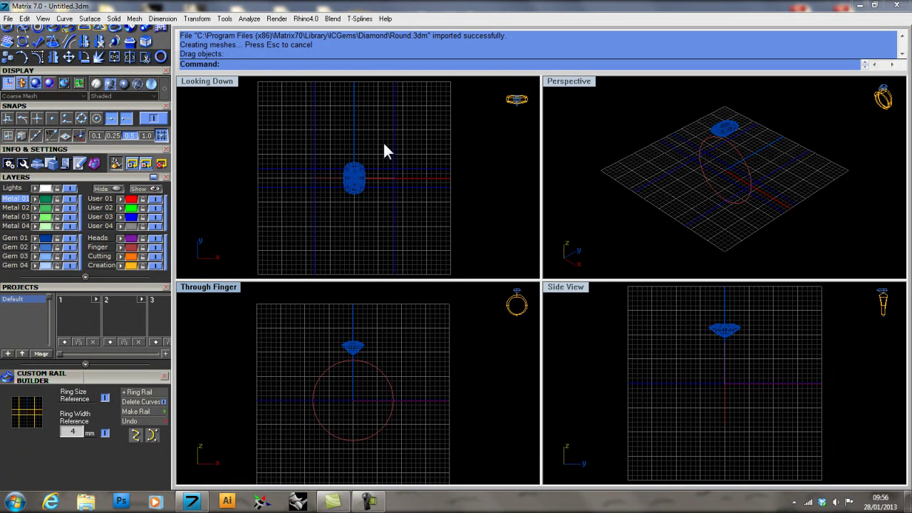
Turn off the object snaps in preparation for freehand curve drawing.
{"action": "right_click_drag", "start_coordinate": [305, 204], "coordinate": [301, 215]}
{"action": "scroll", "coordinate": [317, 202], "scroll_direction": "up", "scroll_amount": 6}
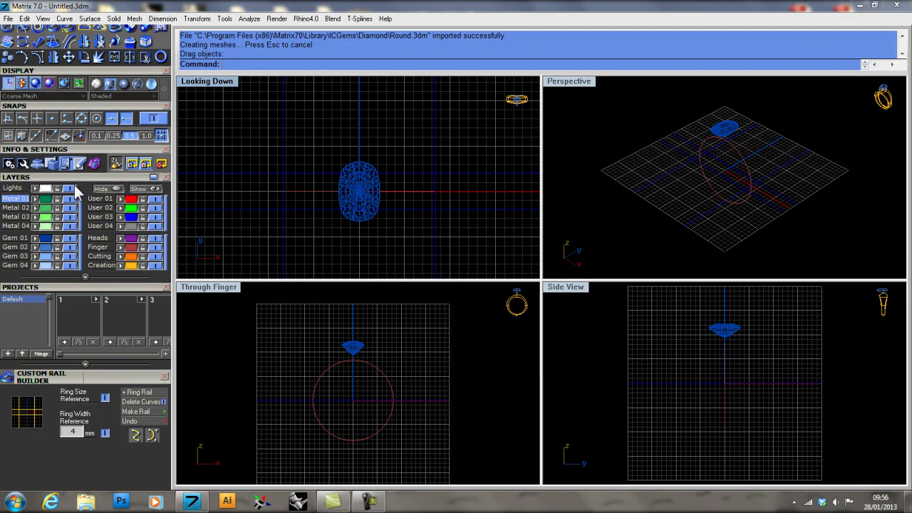
{"action": "left_click", "coordinate": [156, 118]}
{"action": "left_click", "coordinate": [120, 160]}
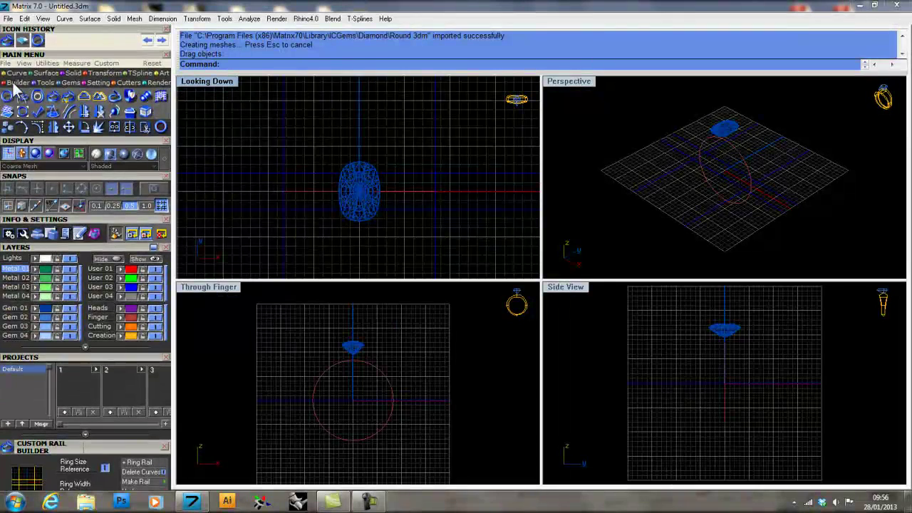
Draw a symmetric seven-point interpolated curve in Looking Down, arching past one end of the gem and ending on the x-axis just outside the ring size lines.
{"action": "left_click", "coordinate": [17, 74]}
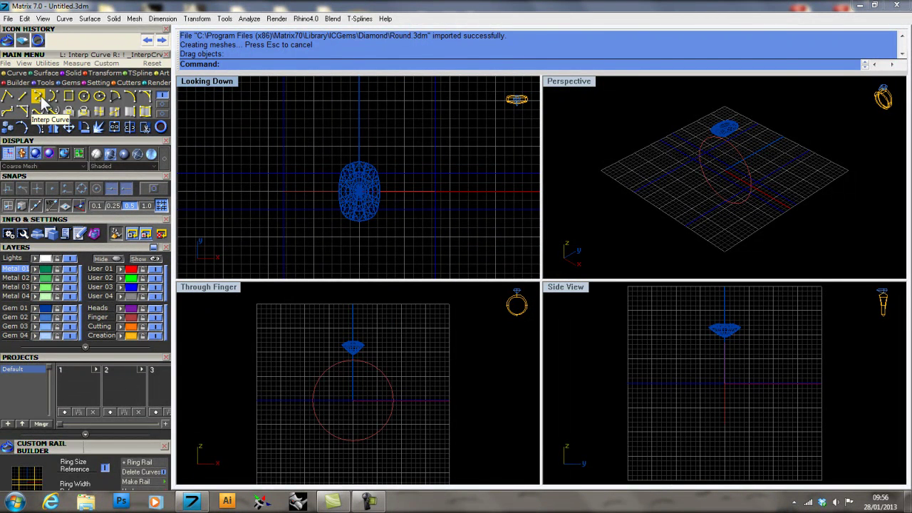
{"action": "left_click", "coordinate": [39, 102]}
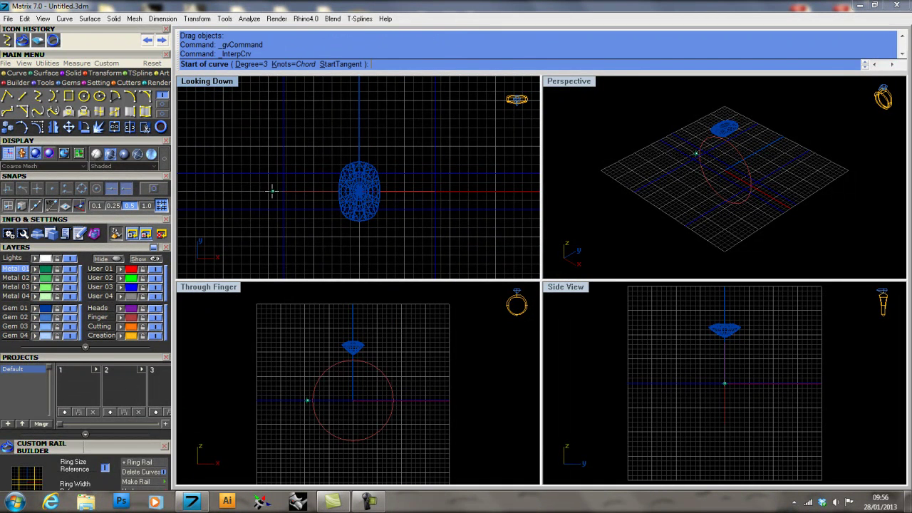
{"action": "left_click", "coordinate": [271, 191]}
{"action": "left_click", "coordinate": [300, 187]}
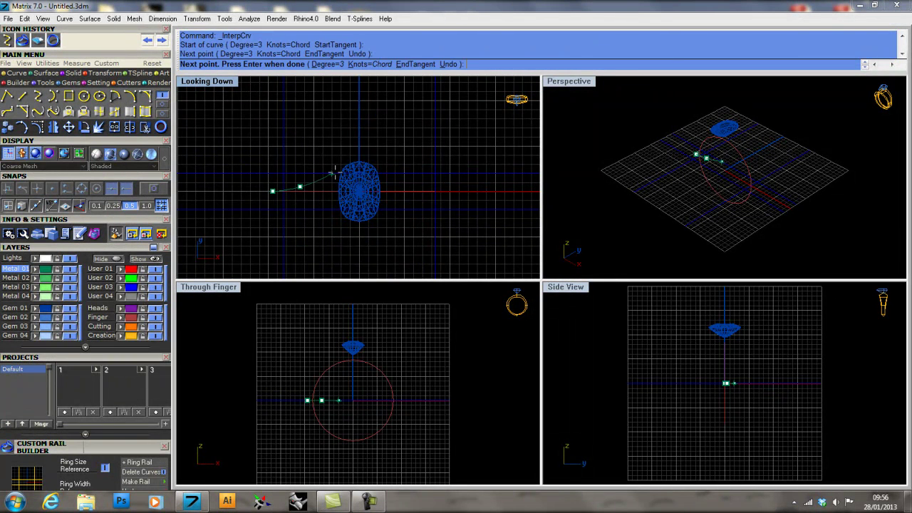
{"action": "left_click", "coordinate": [336, 168]}
{"action": "left_click", "coordinate": [359, 160]}
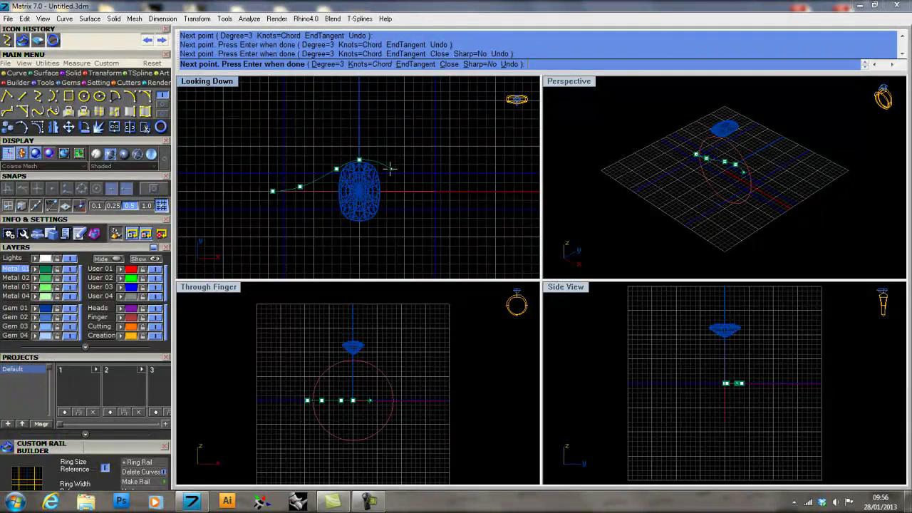
{"action": "left_click", "coordinate": [382, 169]}
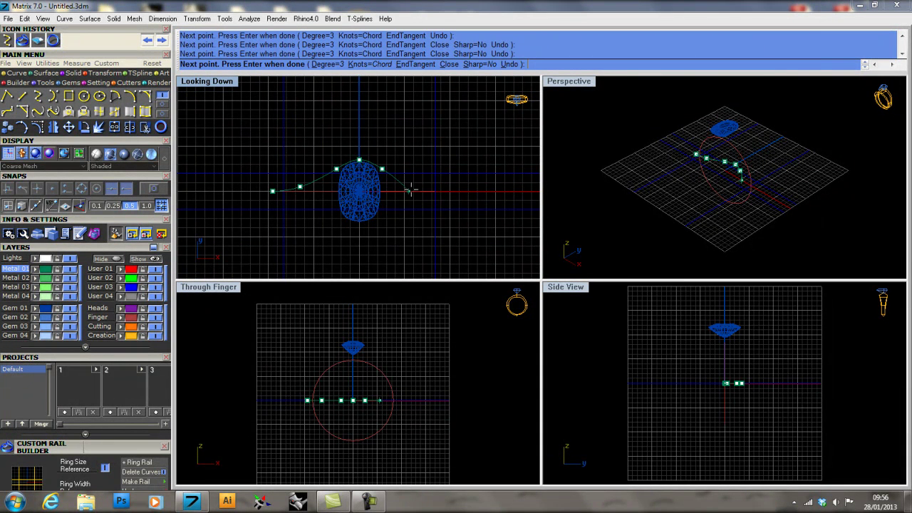
{"action": "left_click", "coordinate": [417, 187]}
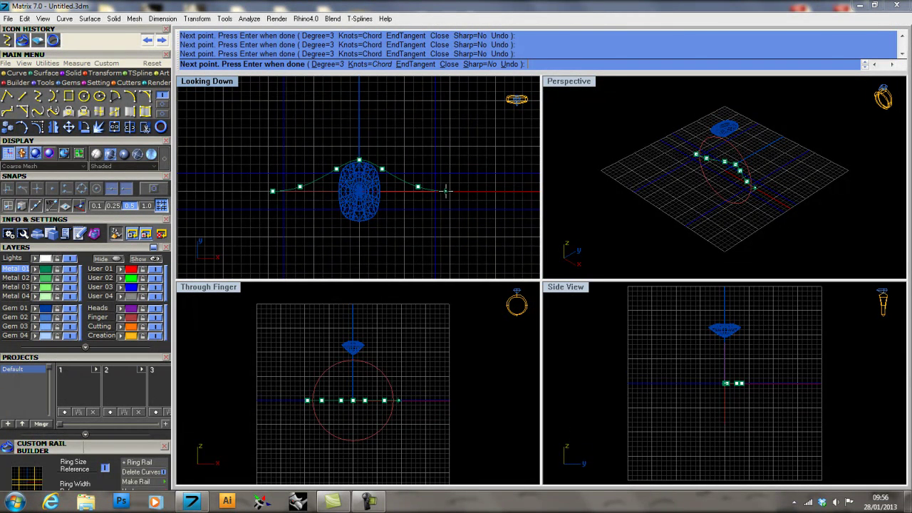
{"action": "left_click", "coordinate": [445, 191]}
{"action": "key", "text": "Return"}
Make a custom rail from the drawn curve so it wraps over the upper half of the finger rail, accepting the Full=True option.
{"action": "right_click_drag", "start_coordinate": [354, 220], "coordinate": [357, 198]}
{"action": "scroll", "coordinate": [108, 342], "scroll_direction": "down", "scroll_amount": 3}
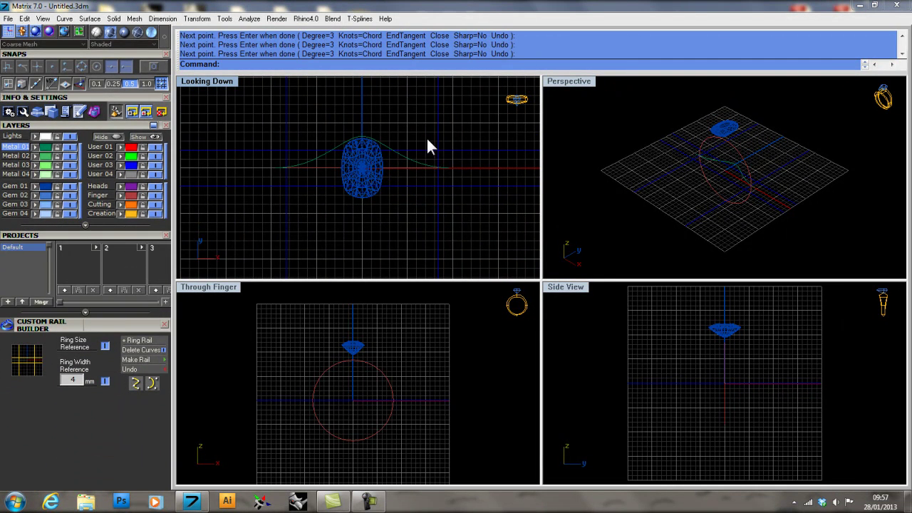
{"action": "left_click", "coordinate": [323, 154]}
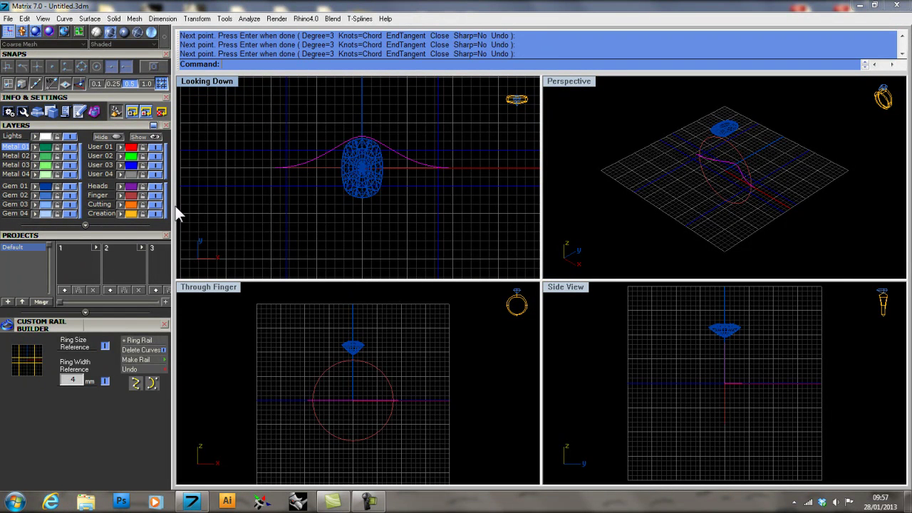
{"action": "left_click", "coordinate": [137, 360]}
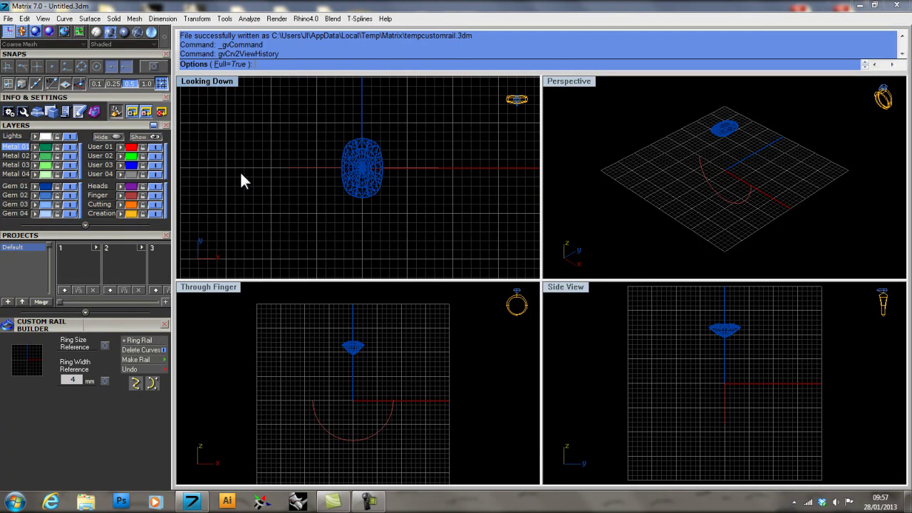
{"action": "key", "text": "Return"}
Match one end of the curved upper rail to the lower finger rail with Curvature continuity, preserving Curvature at the other end.
{"action": "right_click_drag", "start_coordinate": [722, 191], "coordinate": [720, 211]}
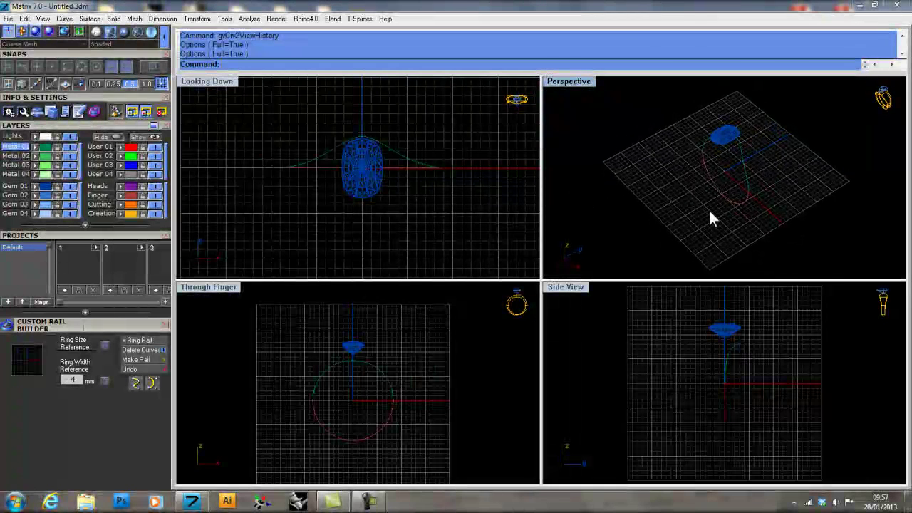
{"action": "right_click_drag", "start_coordinate": [739, 228], "coordinate": [739, 182]}
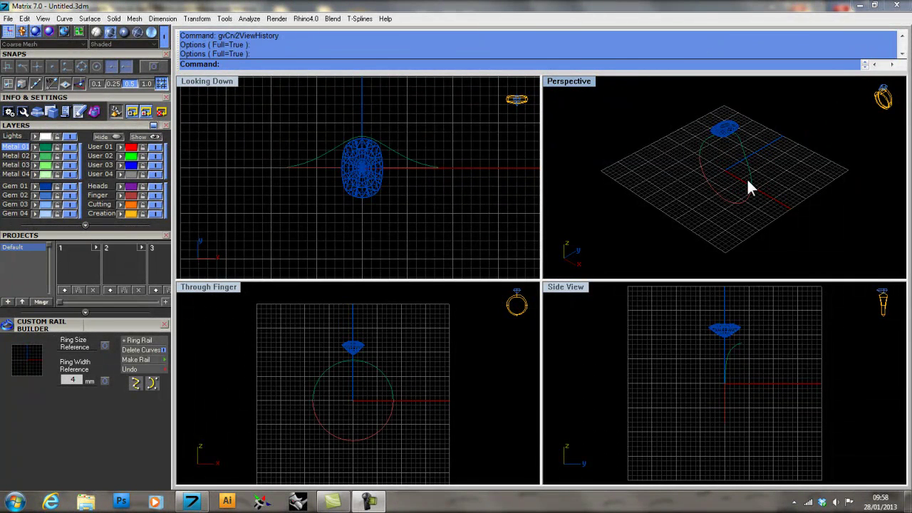
{"action": "mouse_move", "coordinate": [736, 222]}
{"action": "right_mouse_down"}
{"action": "mouse_move", "coordinate": [649, 204]}
{"action": "mouse_move", "coordinate": [751, 209]}
{"action": "mouse_move", "coordinate": [753, 220]}
{"action": "mouse_move", "coordinate": [734, 226]}
{"action": "right_mouse_up"}
{"action": "scroll", "coordinate": [69, 133], "scroll_direction": "up", "scroll_amount": 5}
{"action": "right_click_drag", "start_coordinate": [768, 239], "coordinate": [672, 194]}
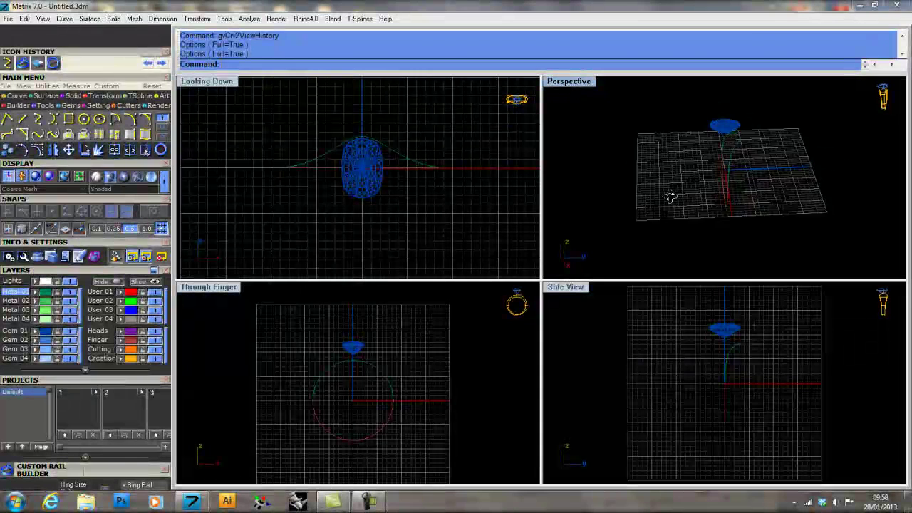
{"action": "scroll", "coordinate": [734, 188], "scroll_direction": "up", "scroll_amount": 8}
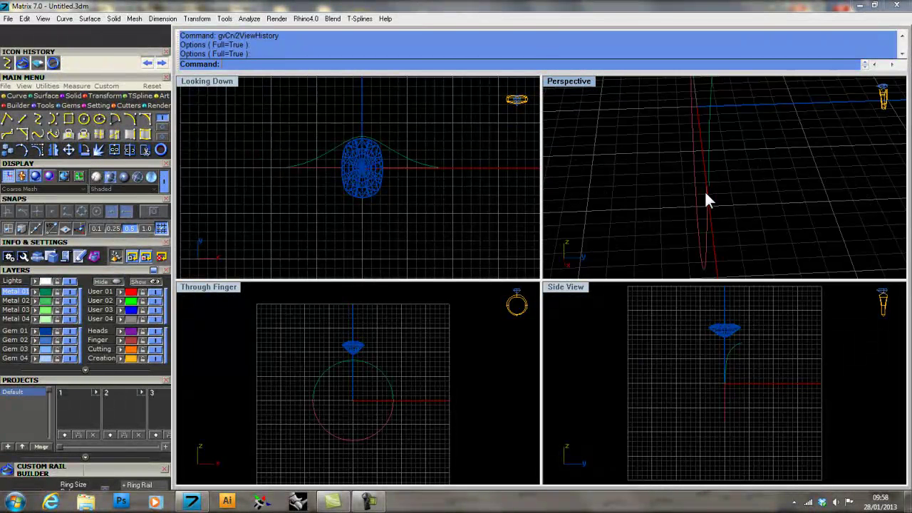
{"action": "left_click", "coordinate": [158, 138]}
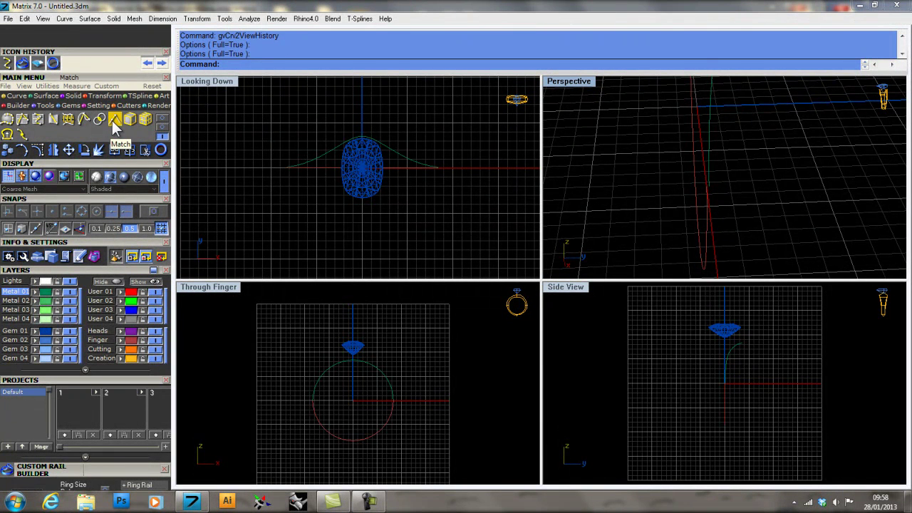
{"action": "left_click", "coordinate": [114, 122]}
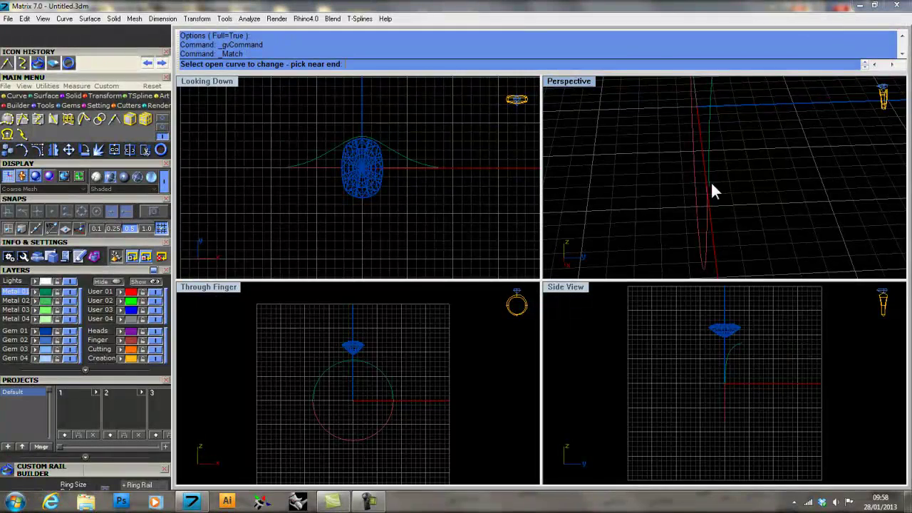
{"action": "right_click_drag", "start_coordinate": [737, 188], "coordinate": [792, 197]}
{"action": "left_click", "coordinate": [774, 169]}
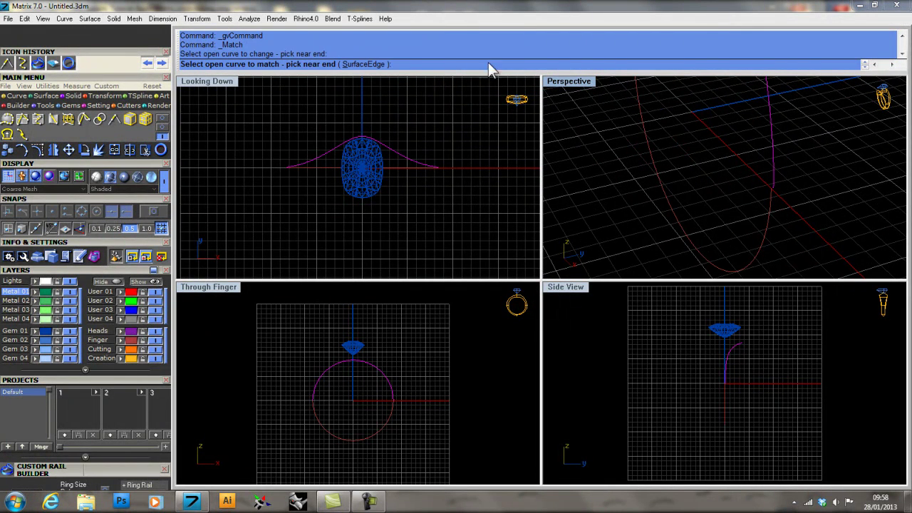
{"action": "left_click", "coordinate": [771, 199]}
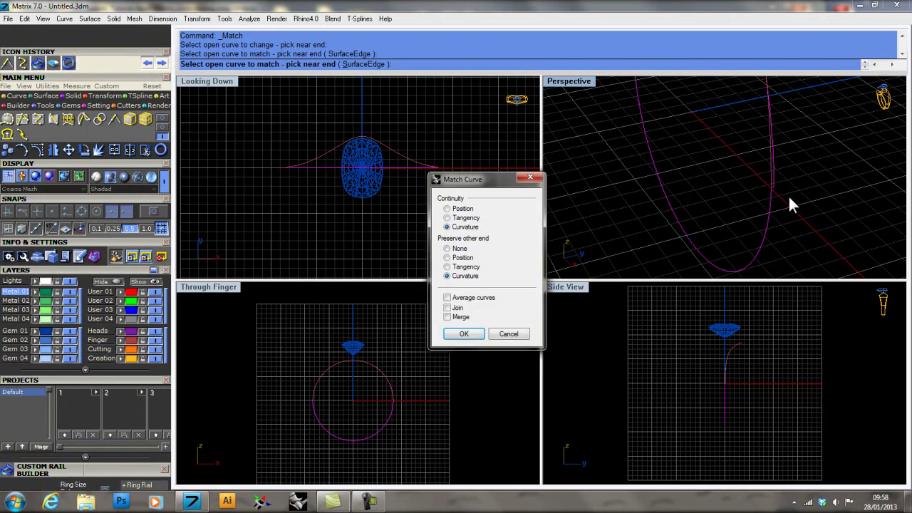
{"action": "right_click_drag", "start_coordinate": [770, 199], "coordinate": [762, 164]}
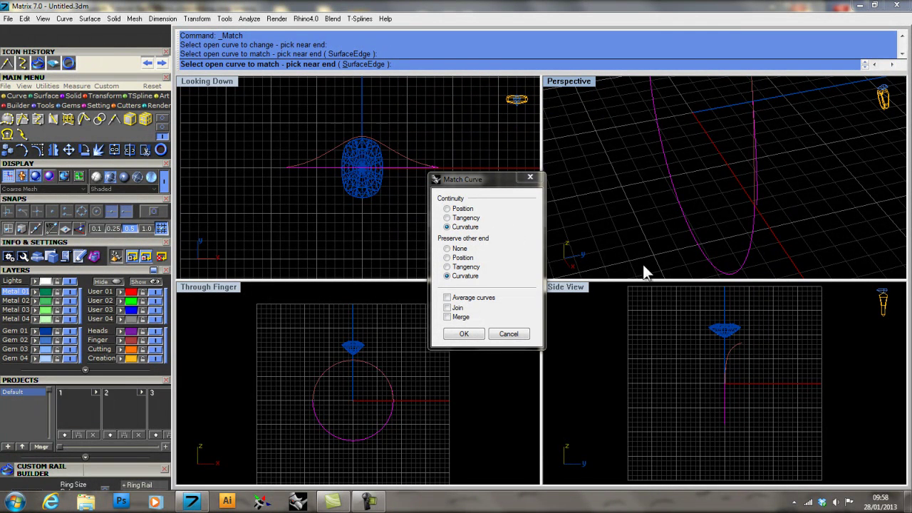
{"action": "left_click", "coordinate": [461, 334]}
Match the upper rail's opposite end to the lower finger rail with Curvature continuity and the other end preserved by Curvature.
{"action": "right_click_drag", "start_coordinate": [645, 257], "coordinate": [533, 232]}
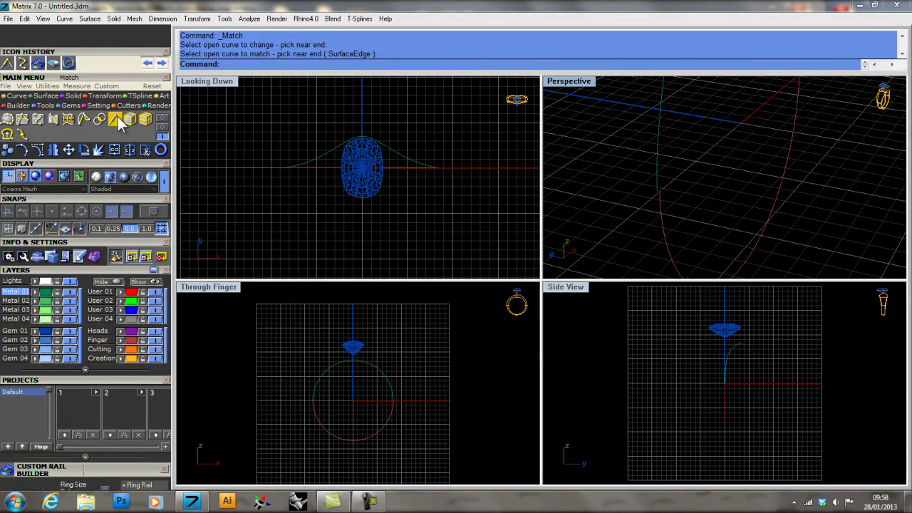
{"action": "left_click", "coordinate": [117, 121]}
{"action": "left_click", "coordinate": [656, 164]}
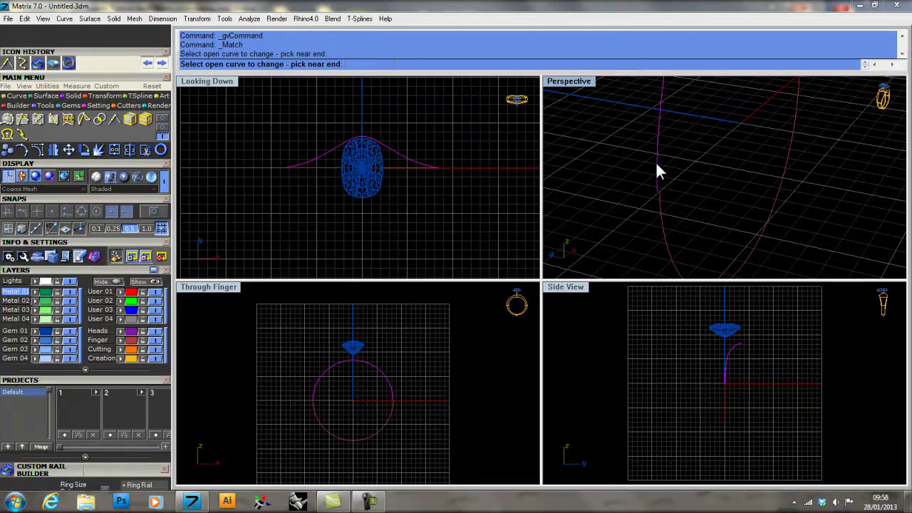
{"action": "left_click", "coordinate": [659, 208]}
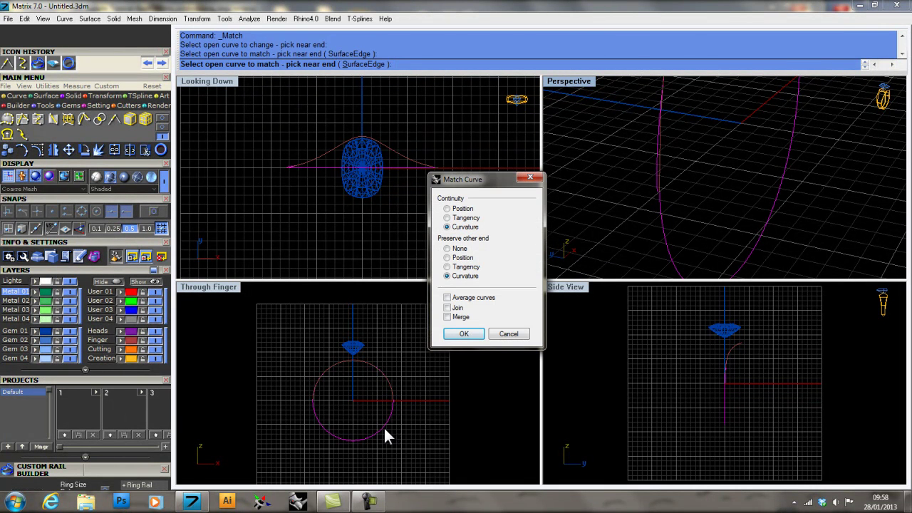
{"action": "left_click", "coordinate": [461, 334]}
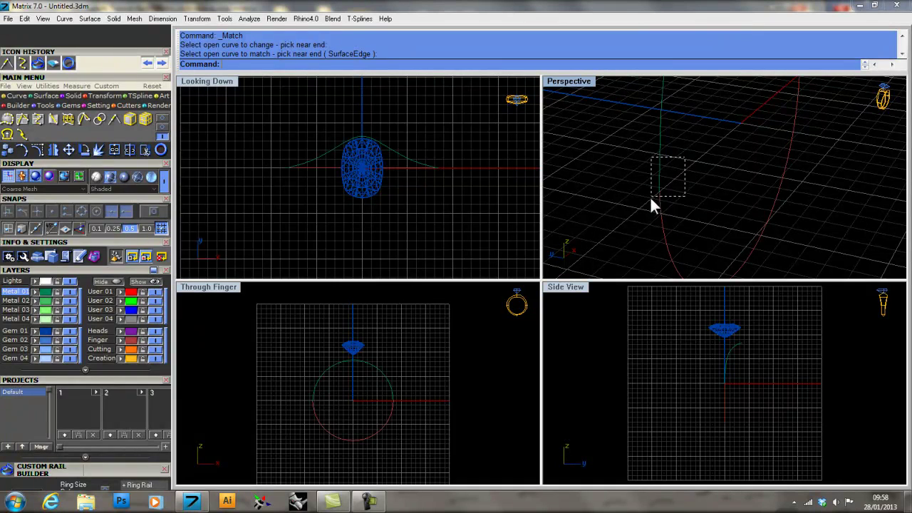
Join the upper rail and the lower finger rail into one closed curve and deselect it.
{"action": "left_click_drag", "start_coordinate": [646, 212], "coordinate": [646, 211]}
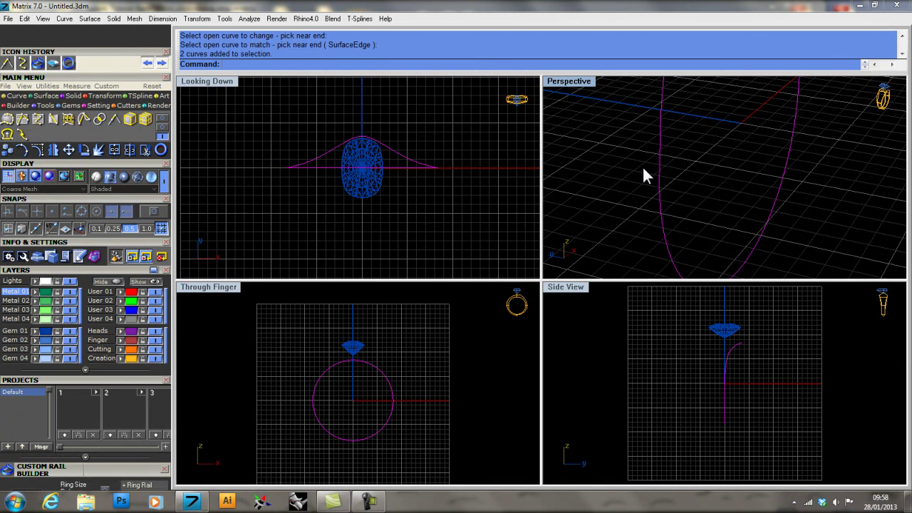
{"action": "left_click", "coordinate": [114, 150]}
{"action": "left_click", "coordinate": [713, 193]}
{"action": "right_click_drag", "start_coordinate": [713, 193], "coordinate": [633, 204]}
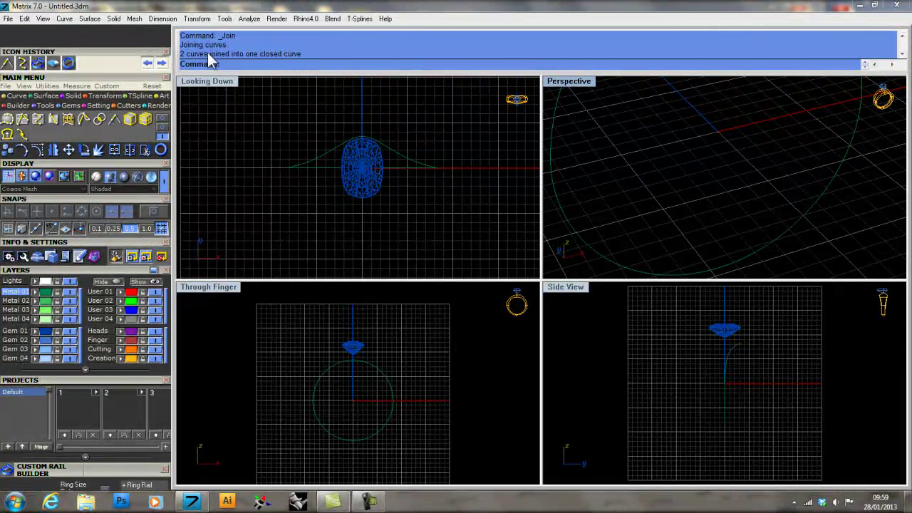
Rebuild the closed shank curve with 26 points and degree 3, deleting the input, after previewing the result, and deselect it.
{"action": "right_click_drag", "start_coordinate": [569, 149], "coordinate": [618, 153]}
{"action": "left_click", "coordinate": [586, 167]}
{"action": "right_click_drag", "start_coordinate": [643, 197], "coordinate": [801, 206]}
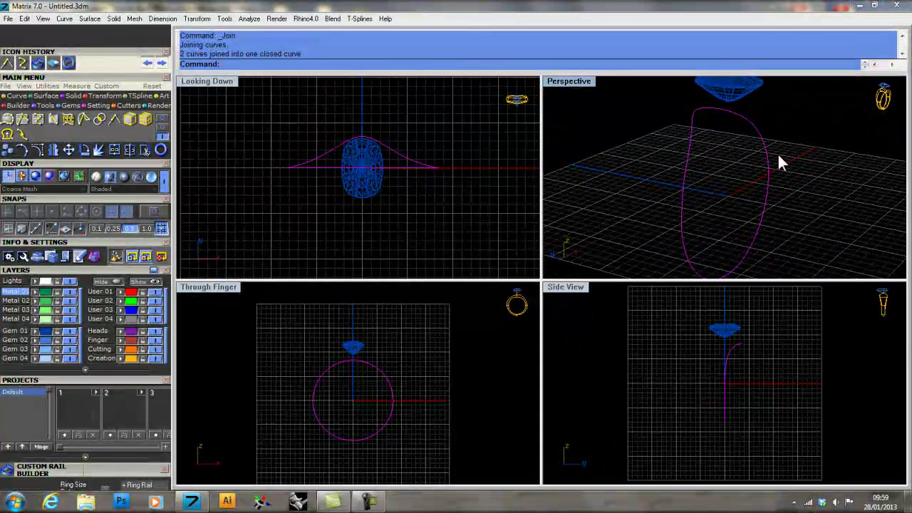
{"action": "right_click_drag", "start_coordinate": [720, 201], "coordinate": [661, 144]}
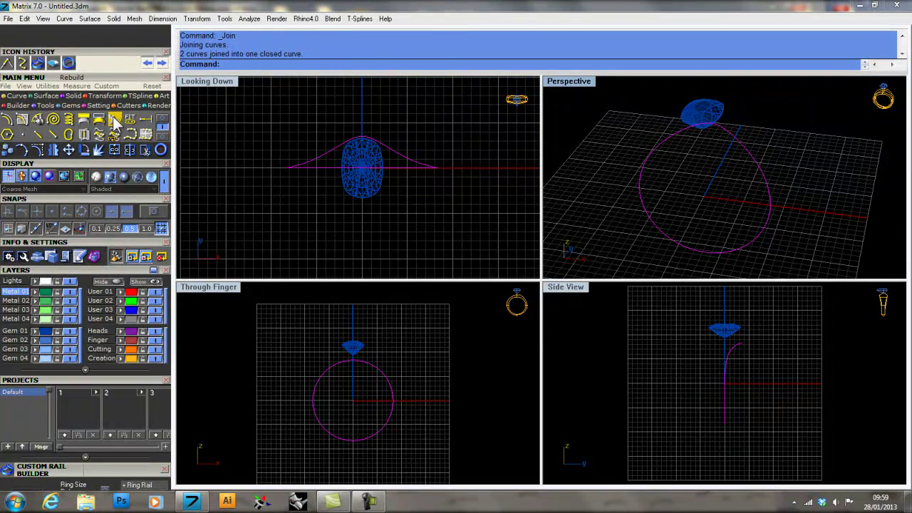
{"action": "left_click", "coordinate": [114, 121]}
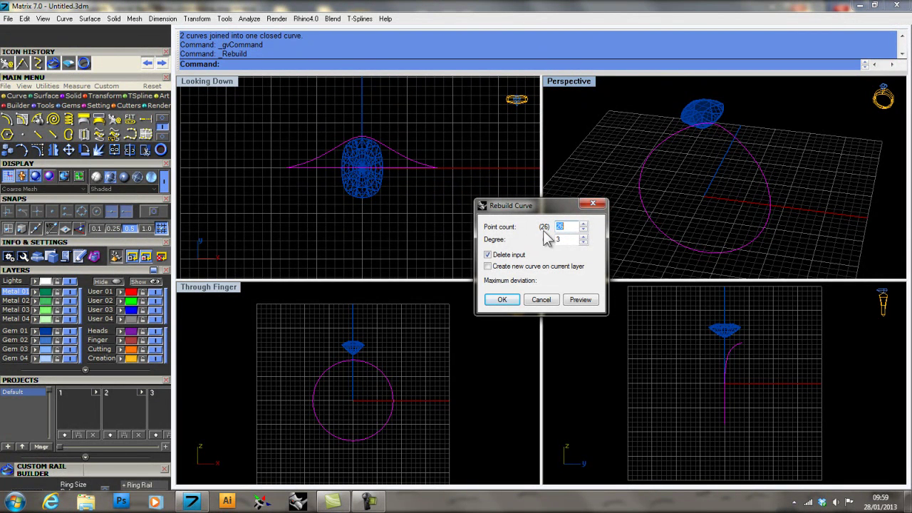
{"action": "left_click", "coordinate": [579, 301]}
{"action": "right_click_drag", "start_coordinate": [785, 225], "coordinate": [396, 155]}
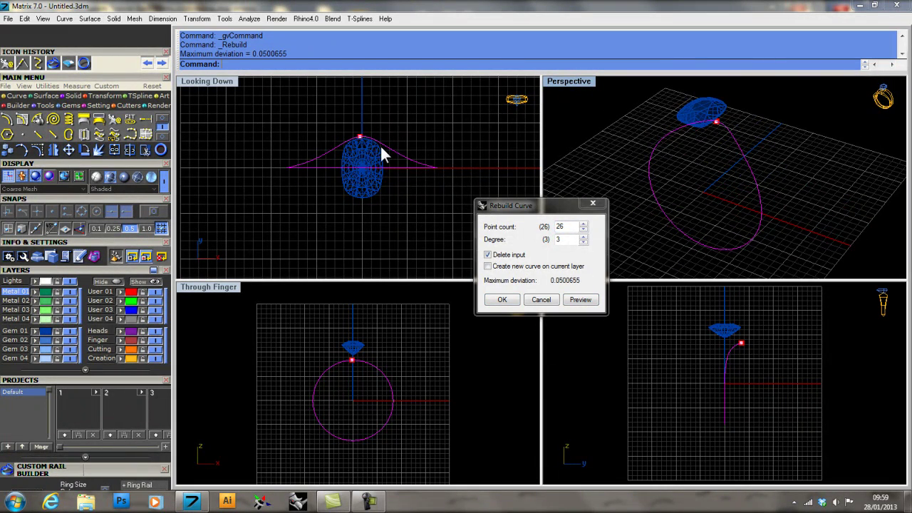
{"action": "scroll", "coordinate": [381, 147], "scroll_direction": "up", "scroll_amount": 14}
{"action": "scroll", "coordinate": [328, 127], "scroll_direction": "down", "scroll_amount": 10}
{"action": "right_click_drag", "start_coordinate": [317, 145], "coordinate": [340, 152]}
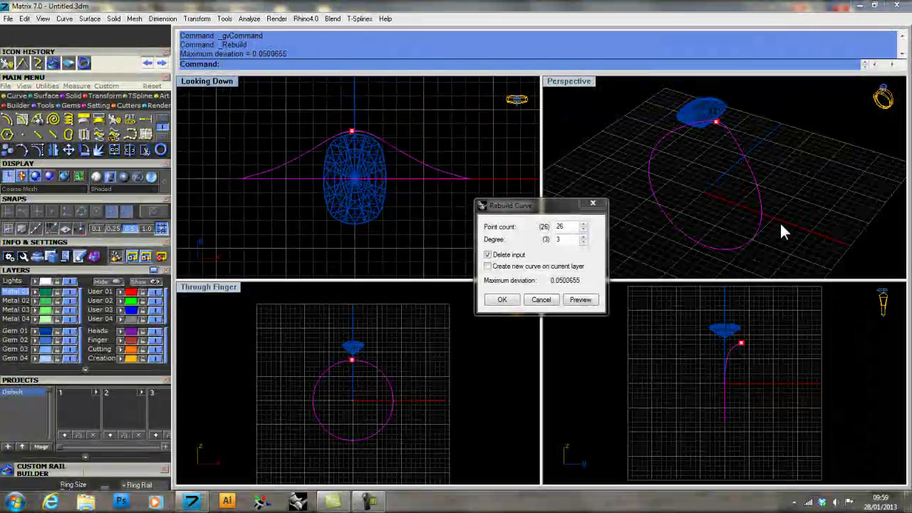
{"action": "right_click_drag", "start_coordinate": [745, 214], "coordinate": [633, 213]}
{"action": "left_click", "coordinate": [511, 287]}
{"action": "left_click", "coordinate": [502, 300]}
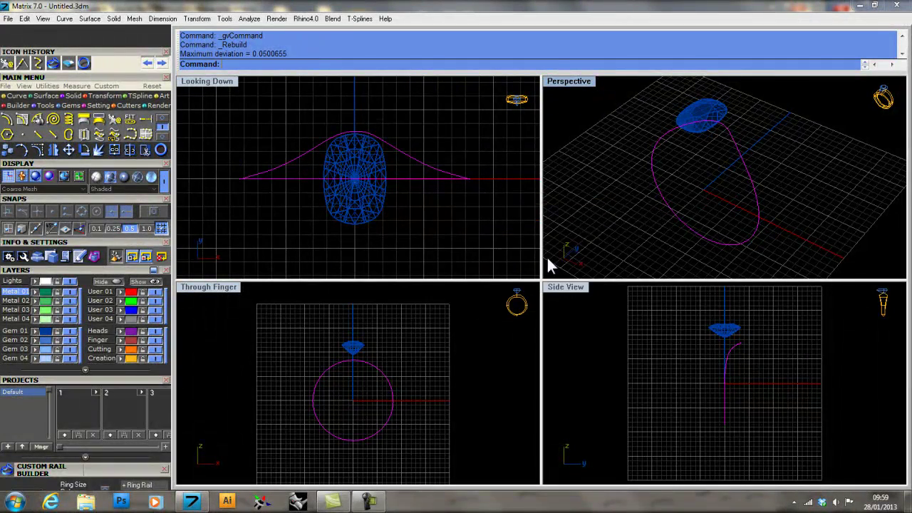
{"action": "left_click", "coordinate": [594, 209]}
Start the Profile Placer and load the rebuilt closed shank curve as its rail.
{"action": "right_click_drag", "start_coordinate": [594, 209], "coordinate": [688, 214]}
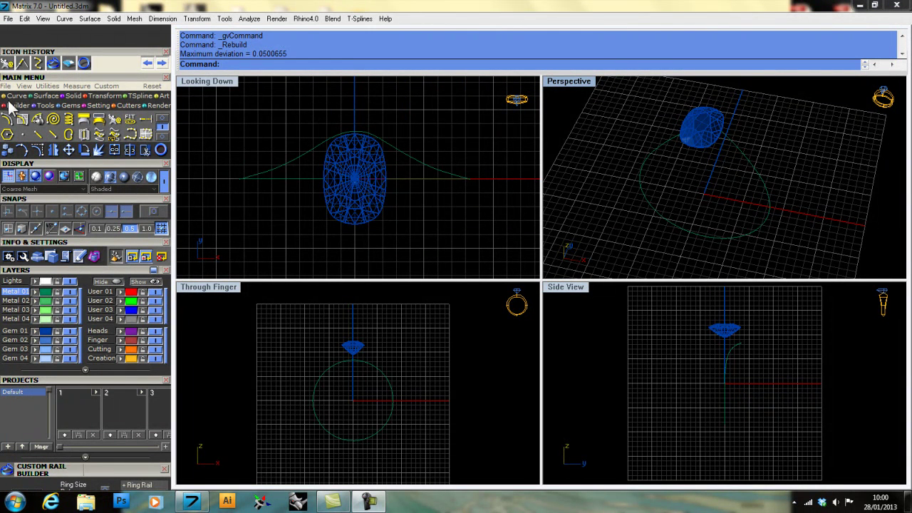
{"action": "left_click", "coordinate": [45, 105]}
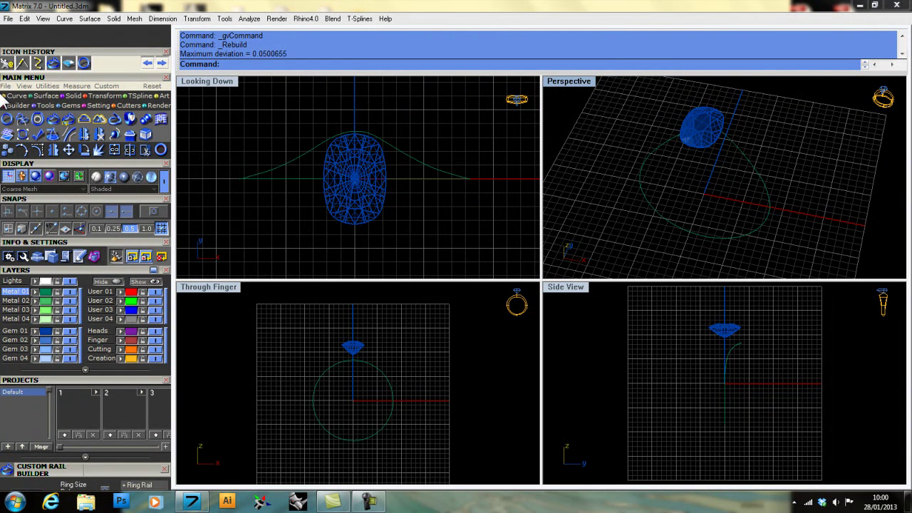
{"action": "left_click", "coordinate": [21, 121]}
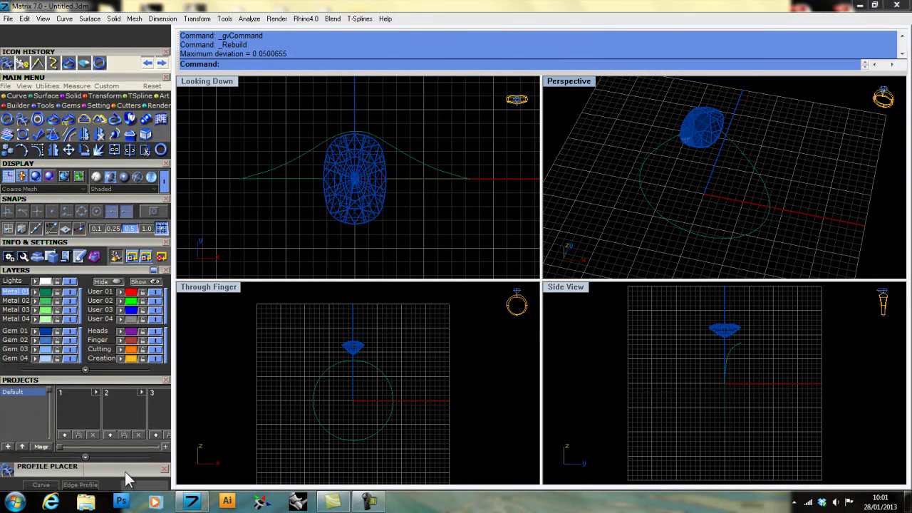
{"action": "left_click_drag", "start_coordinate": [125, 471], "coordinate": [140, 272]}
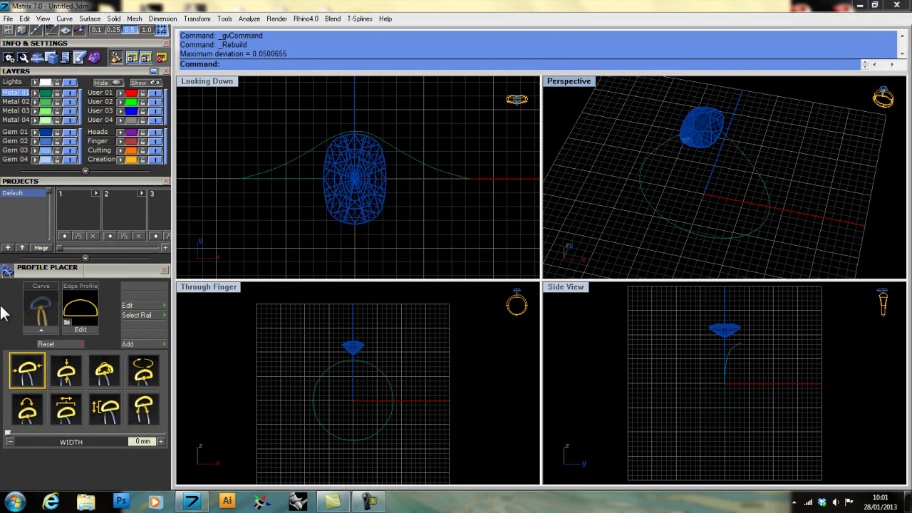
{"action": "left_click", "coordinate": [670, 219]}
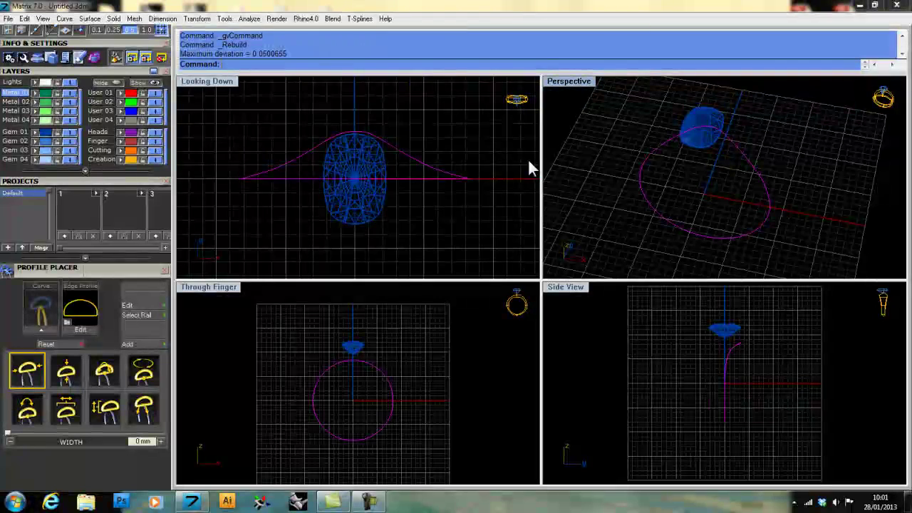
{"action": "left_click", "coordinate": [37, 329]}
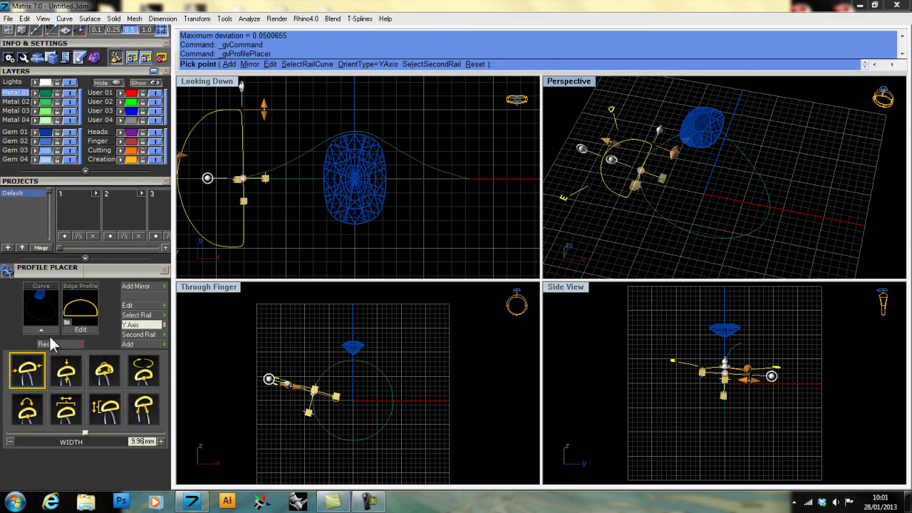
Move the profile to the bottom centre of the shank curve and size it to 2.5 mm high and 3 mm wide.
{"action": "right_click_drag", "start_coordinate": [724, 268], "coordinate": [671, 207]}
{"action": "left_click_drag", "start_coordinate": [639, 179], "coordinate": [701, 252]}
{"action": "left_click_drag", "start_coordinate": [746, 442], "coordinate": [732, 401]}
{"action": "left_click_drag", "start_coordinate": [745, 435], "coordinate": [754, 422]}
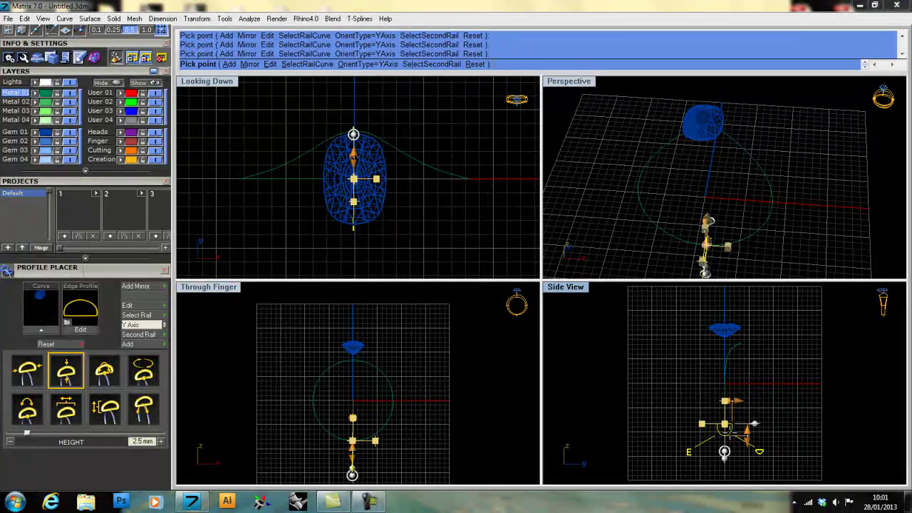
{"action": "left_click", "coordinate": [733, 401]}
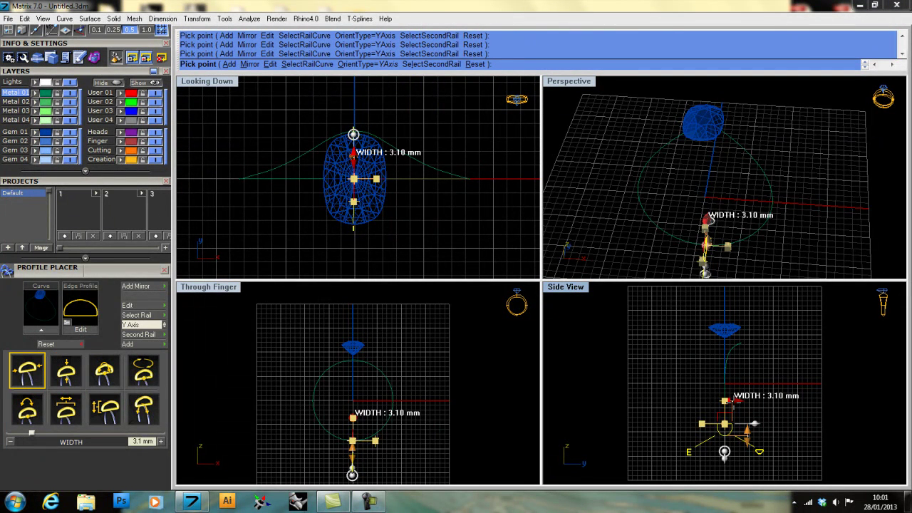
{"action": "scroll", "coordinate": [703, 428], "scroll_direction": "up", "scroll_amount": 2}
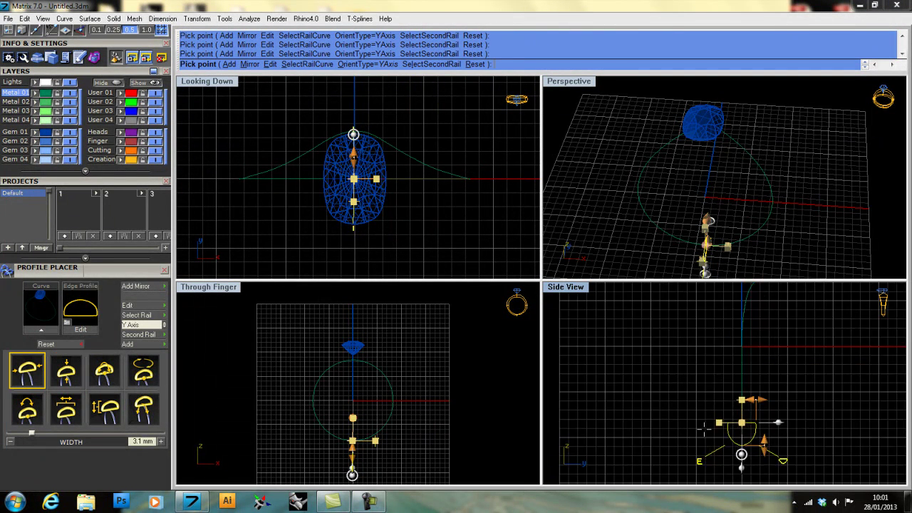
{"action": "scroll", "coordinate": [703, 429], "scroll_direction": "up", "scroll_amount": 4}
{"action": "right_click_drag", "start_coordinate": [718, 438], "coordinate": [696, 410]}
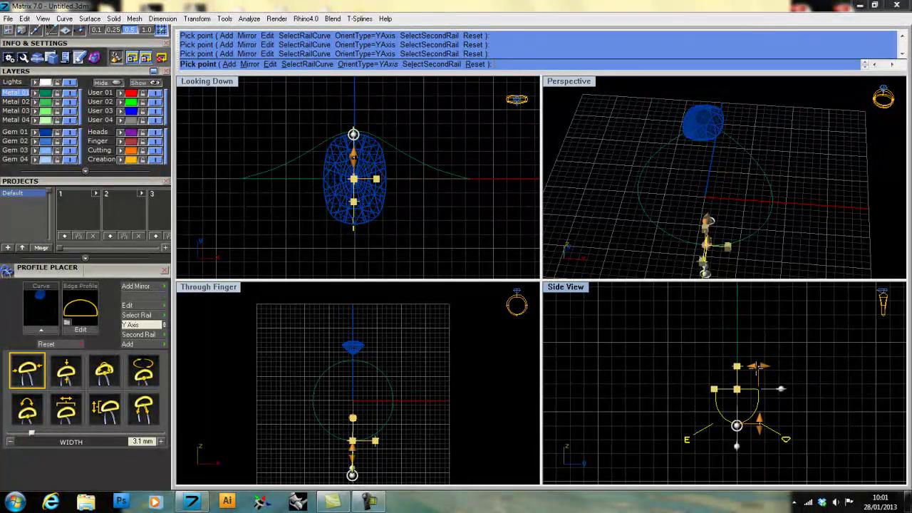
{"action": "left_click_drag", "start_coordinate": [759, 366], "coordinate": [759, 363]}
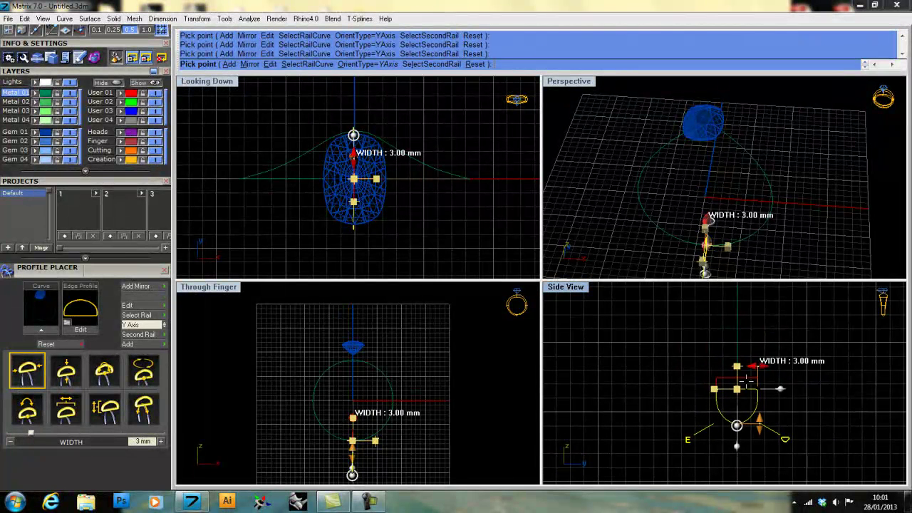
Change the bottom profile's shape to profileplacer_02 from the shank profile library.
{"action": "left_click", "coordinate": [79, 306]}
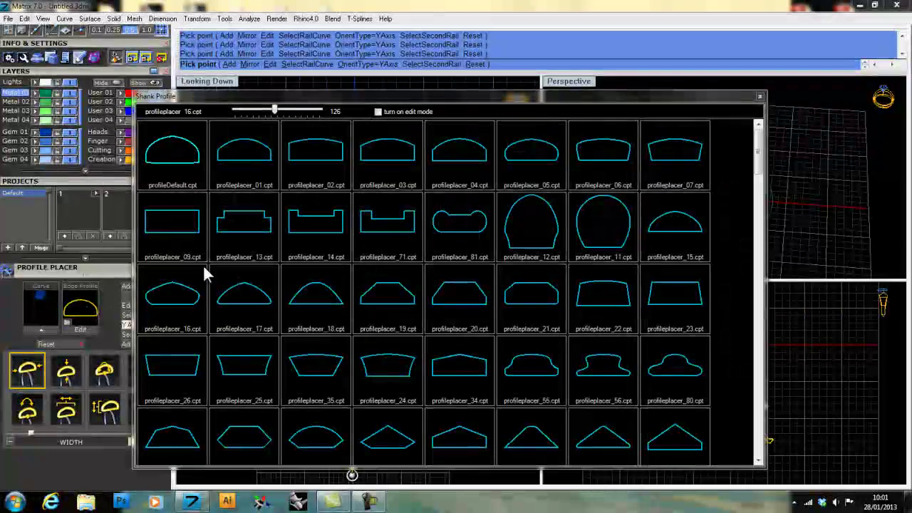
{"action": "left_click", "coordinate": [311, 172]}
{"action": "right_click", "coordinate": [324, 172]}
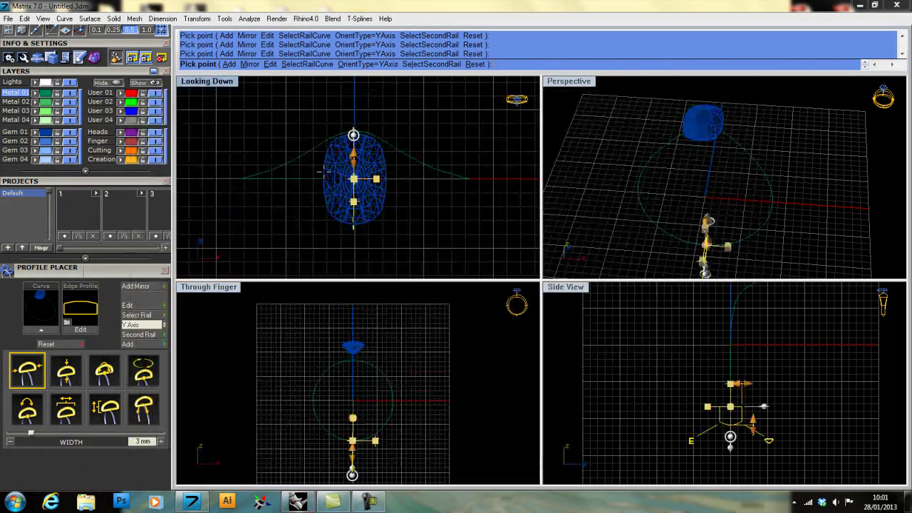
{"action": "left_click", "coordinate": [75, 315]}
{"action": "double_click", "coordinate": [308, 158]}
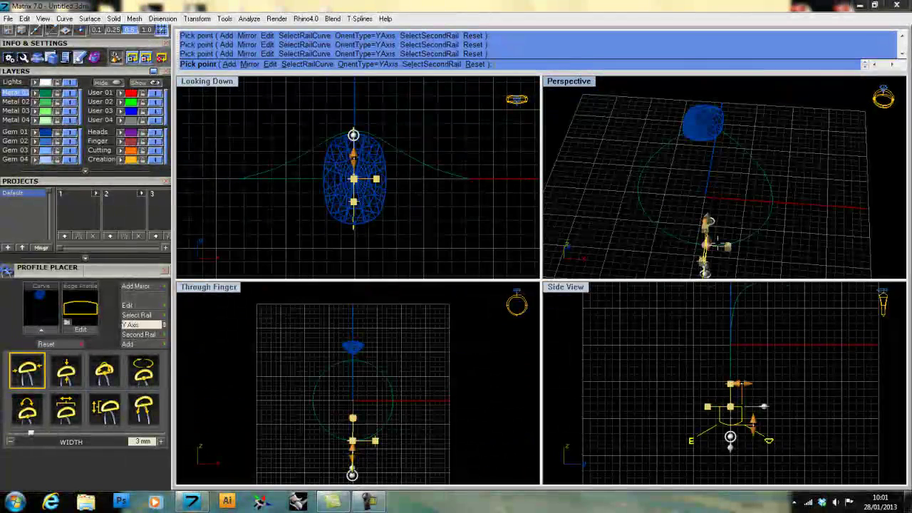
Add the profile at the bottom of the shank and move the next one to the curve's top centre beside the gem.
{"action": "right_click_drag", "start_coordinate": [705, 234], "coordinate": [665, 228]}
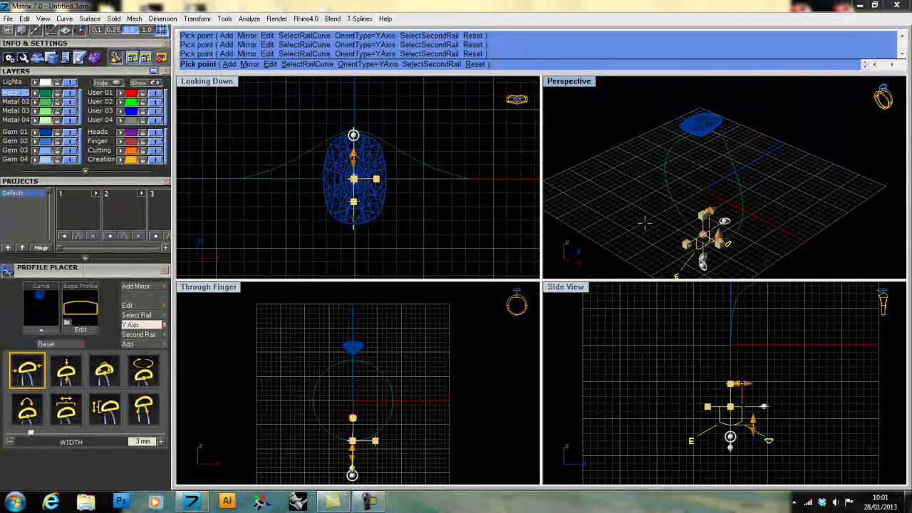
{"action": "left_click", "coordinate": [127, 344]}
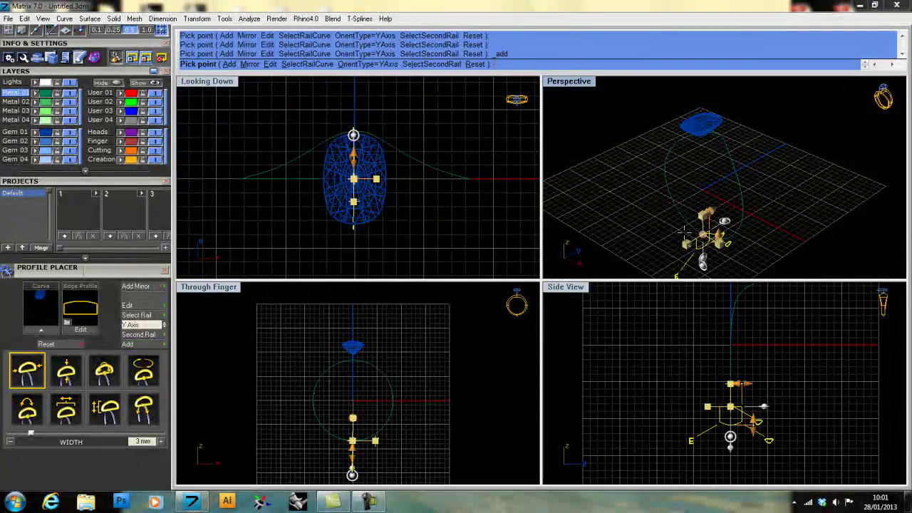
{"action": "left_click_drag", "start_coordinate": [703, 234], "coordinate": [720, 107]}
{"action": "right_click_drag", "start_coordinate": [578, 178], "coordinate": [805, 220]}
{"action": "scroll", "coordinate": [747, 178], "scroll_direction": "up", "scroll_amount": 3}
{"action": "left_click_drag", "start_coordinate": [744, 168], "coordinate": [734, 175]}
Set the top profile's height to 5 mm, narrow its width, and finish placing the profiles.
{"action": "right_click_drag", "start_coordinate": [734, 175], "coordinate": [645, 154]}
{"action": "right_click_drag", "start_coordinate": [749, 360], "coordinate": [725, 459]}
{"action": "scroll", "coordinate": [728, 351], "scroll_direction": "up", "scroll_amount": 2}
{"action": "left_click_drag", "start_coordinate": [756, 364], "coordinate": [754, 345]}
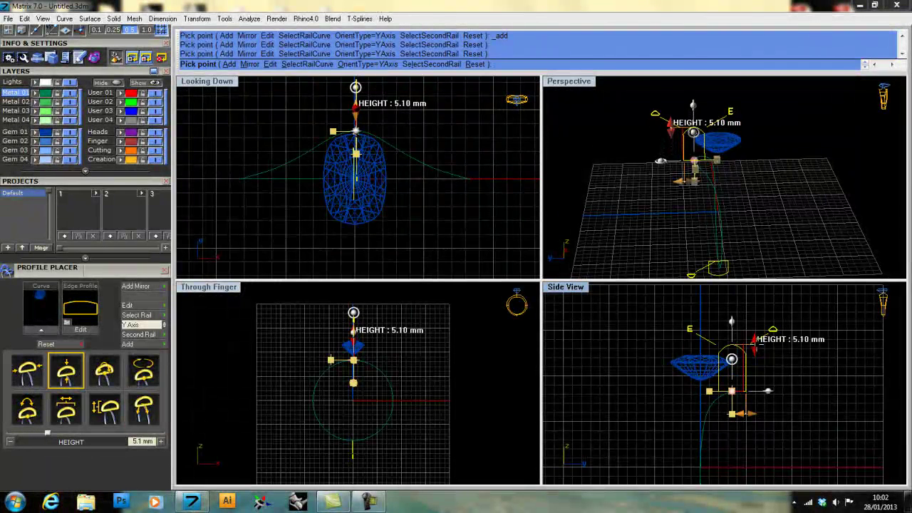
{"action": "left_click_drag", "start_coordinate": [757, 340], "coordinate": [757, 342]}
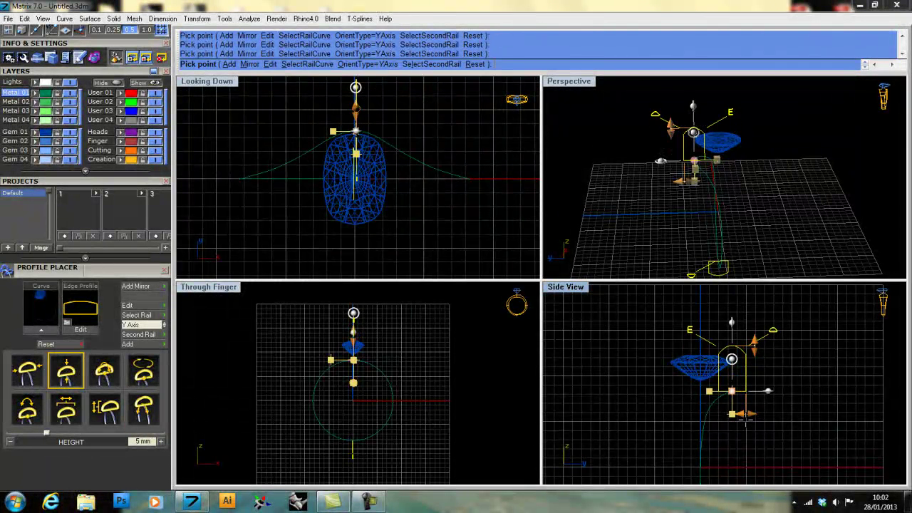
{"action": "left_click_drag", "start_coordinate": [748, 413], "coordinate": [733, 413]}
{"action": "right_click_drag", "start_coordinate": [667, 160], "coordinate": [684, 208]}
{"action": "right_click", "coordinate": [655, 211]}
{"action": "right_click_drag", "start_coordinate": [626, 205], "coordinate": [626, 200]}
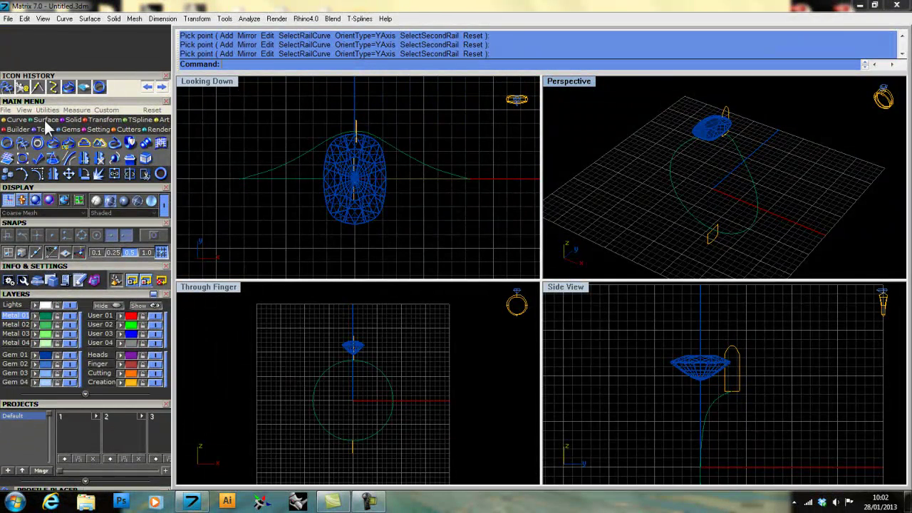
Sweep the top and bottom profiles along the single closed shank rail to form the shank surface.
{"action": "left_click", "coordinate": [40, 118]}
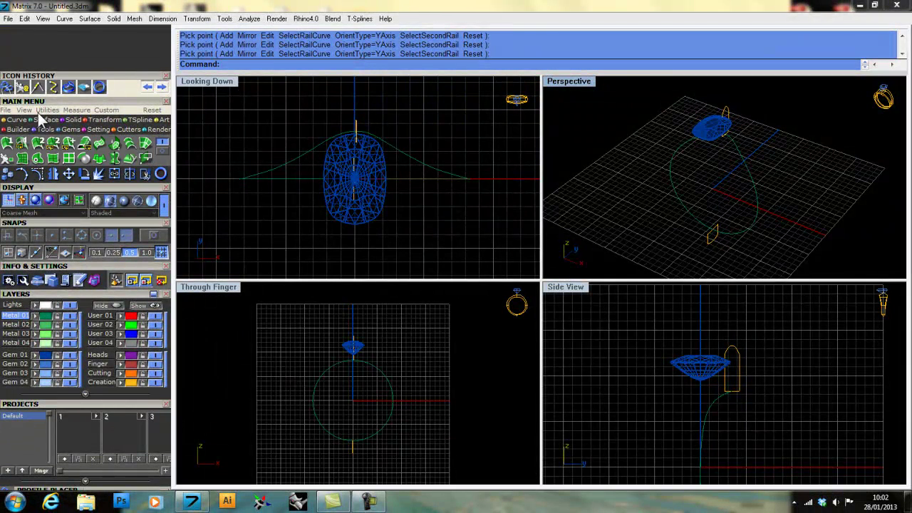
{"action": "left_click", "coordinate": [7, 143]}
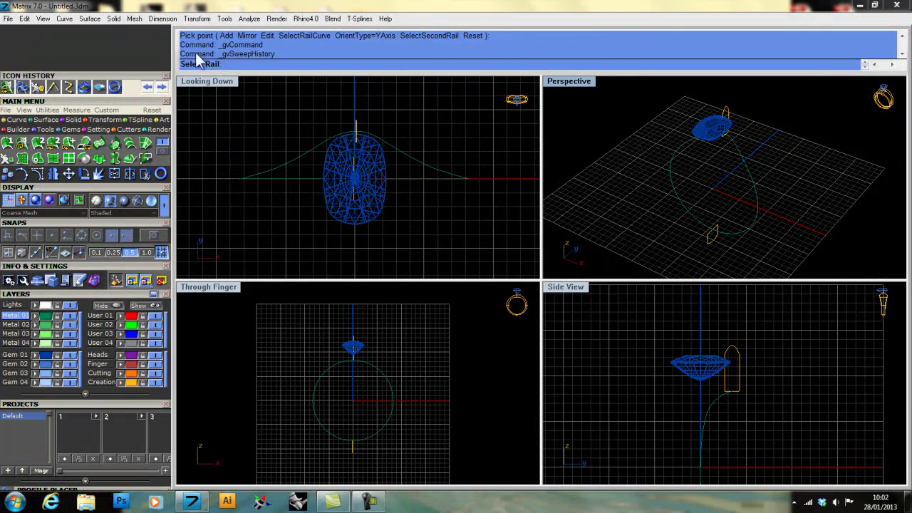
{"action": "left_click", "coordinate": [754, 194]}
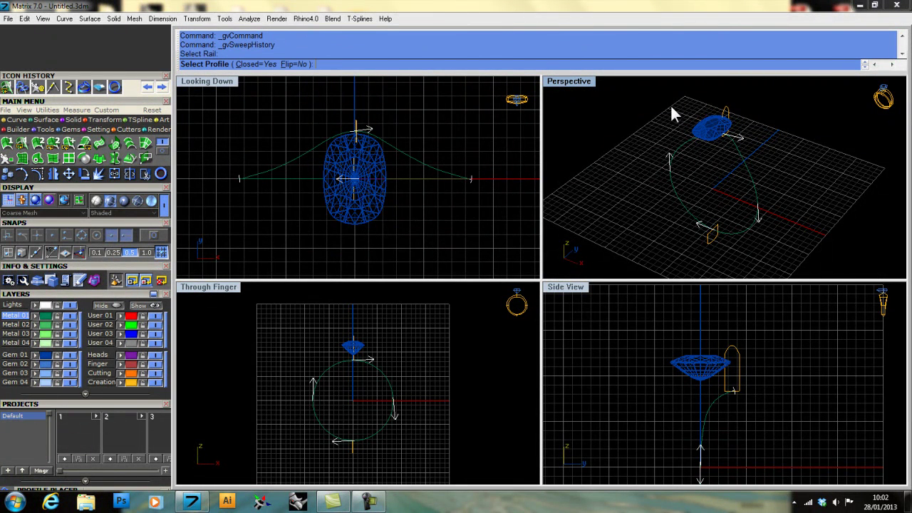
{"action": "left_click", "coordinate": [727, 116]}
{"action": "left_click", "coordinate": [709, 250]}
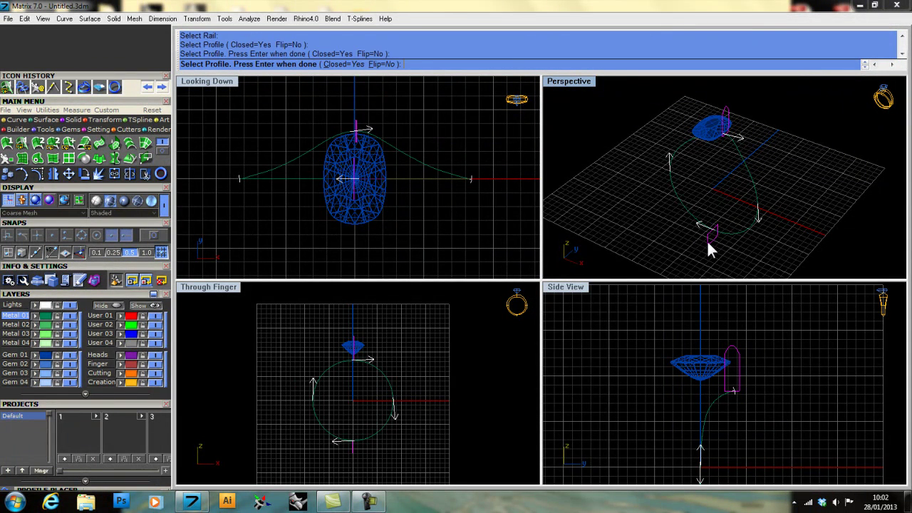
{"action": "right_click", "coordinate": [608, 138]}
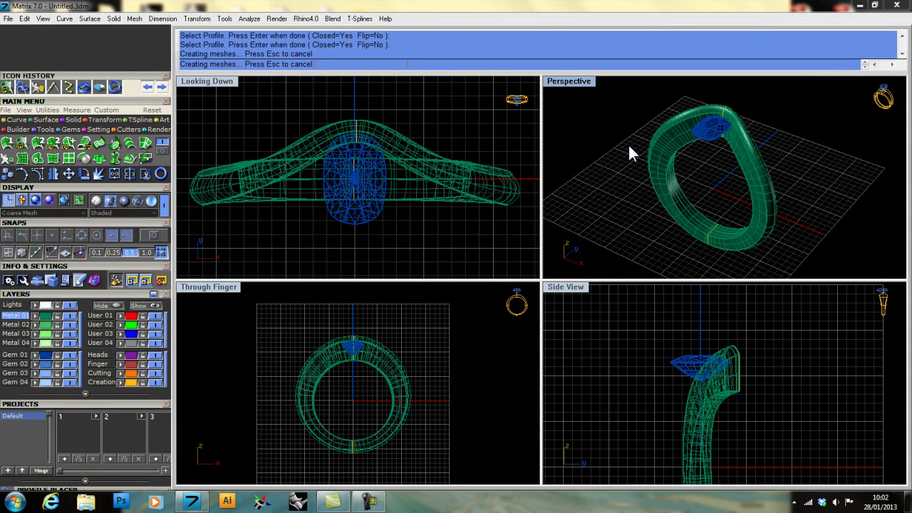
Quad flip the swept shank with the first flip option to form a symmetrical split shank, and deselect the result.
{"action": "right_click_drag", "start_coordinate": [831, 206], "coordinate": [668, 222]}
{"action": "right_click_drag", "start_coordinate": [645, 184], "coordinate": [710, 183]}
{"action": "left_click", "coordinate": [651, 158]}
{"action": "right_click_drag", "start_coordinate": [324, 151], "coordinate": [330, 160]}
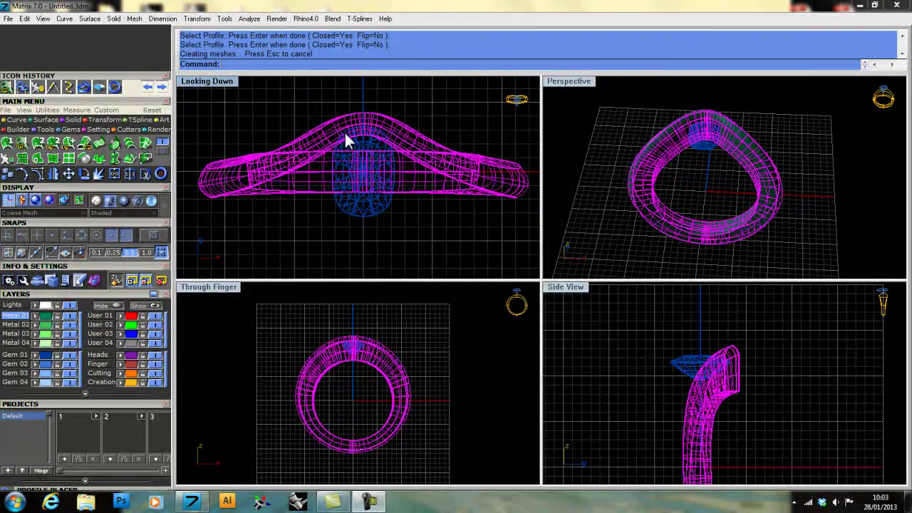
{"action": "left_click", "coordinate": [127, 129]}
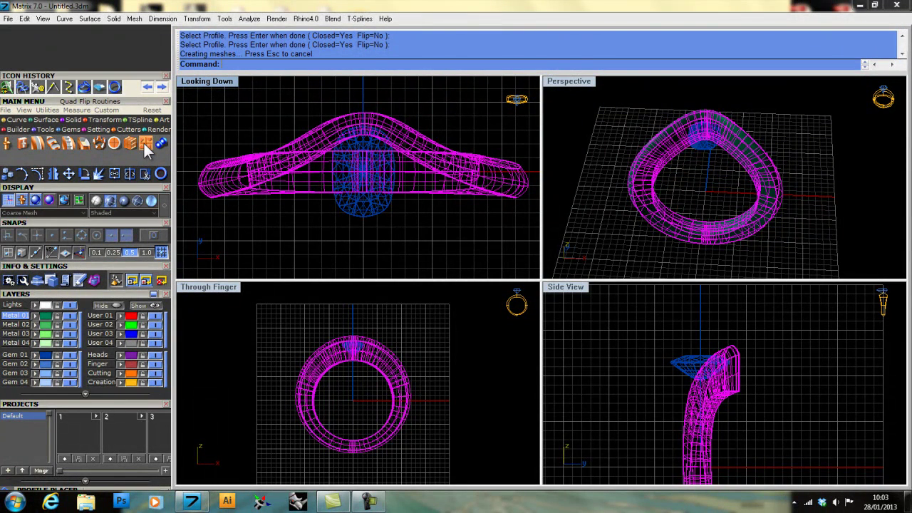
{"action": "left_click", "coordinate": [146, 146]}
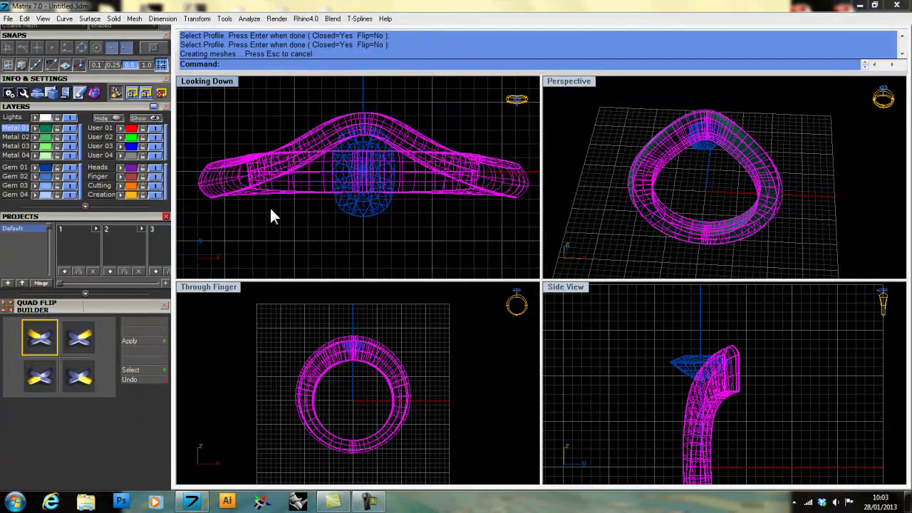
{"action": "scroll", "coordinate": [337, 203], "scroll_direction": "down", "scroll_amount": 1}
{"action": "right_click_drag", "start_coordinate": [345, 198], "coordinate": [353, 201]}
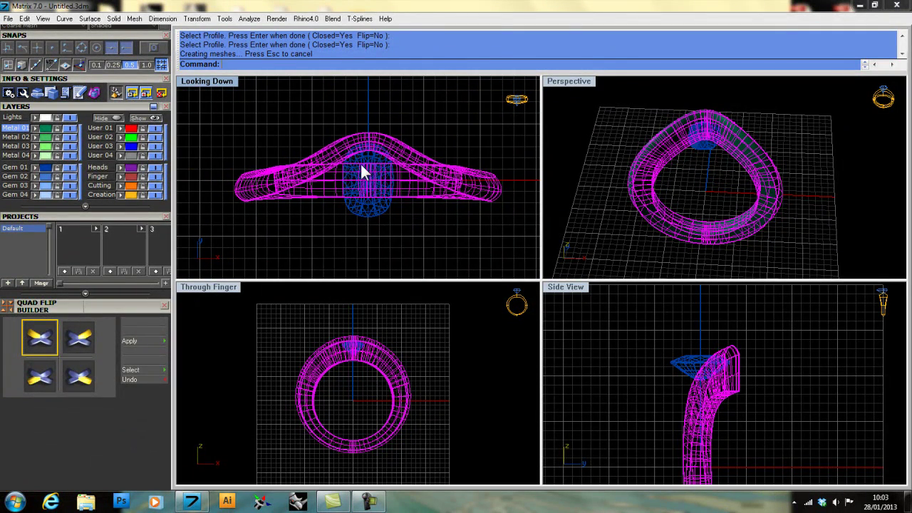
{"action": "left_click", "coordinate": [27, 341]}
{"action": "left_click", "coordinate": [142, 336]}
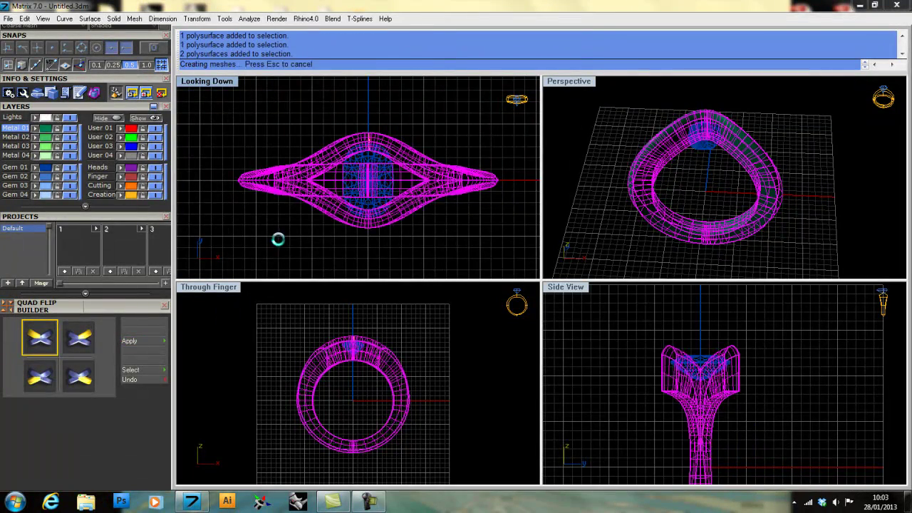
{"action": "left_click", "coordinate": [625, 239]}
{"action": "right_click_drag", "start_coordinate": [625, 240], "coordinate": [712, 242]}
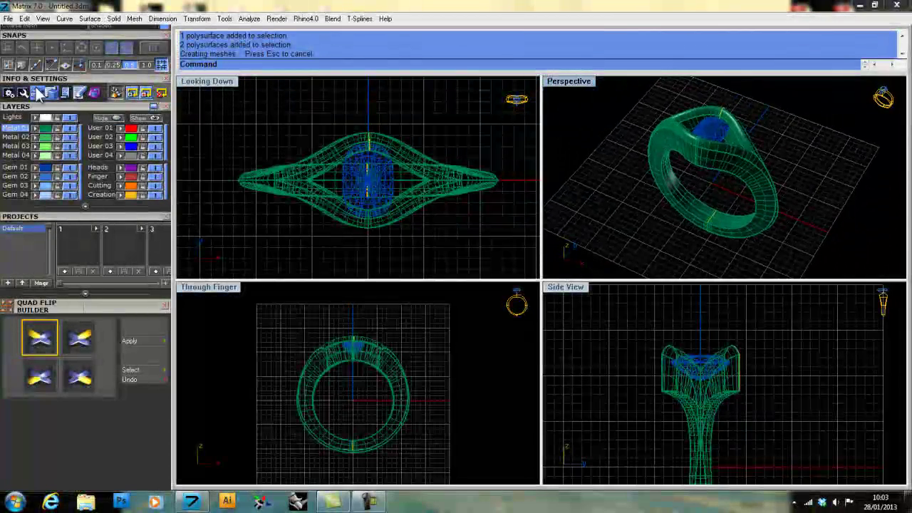
Join the four split-shank parts into one closed polysurface and deselect it.
{"action": "left_click_drag", "start_coordinate": [73, 106], "coordinate": [61, 231]}
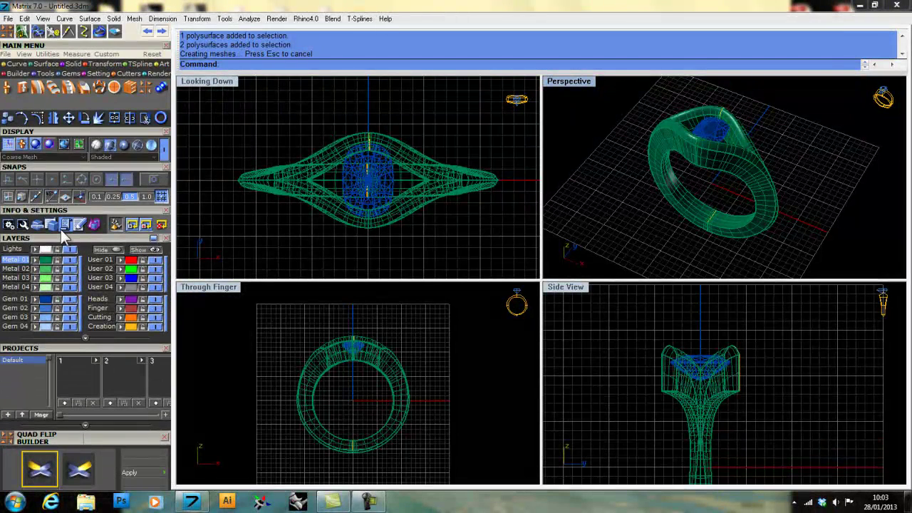
{"action": "right_click_drag", "start_coordinate": [701, 151], "coordinate": [673, 146]}
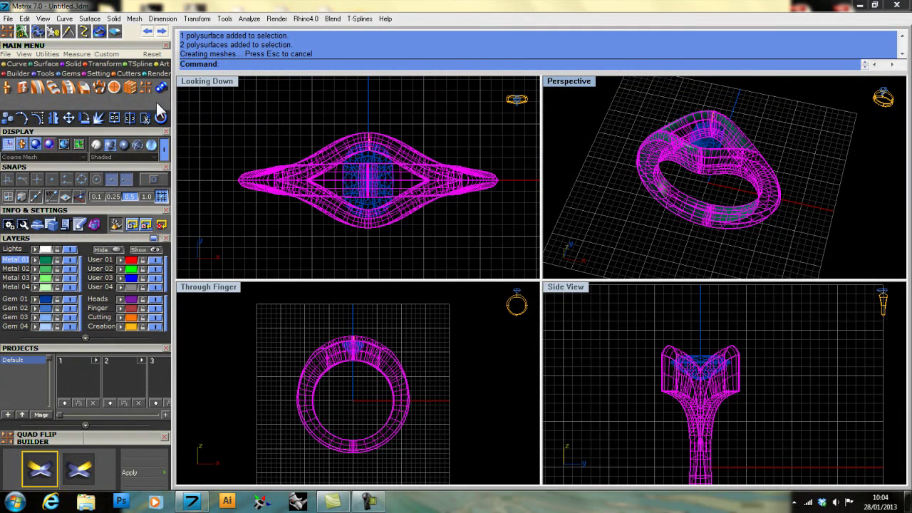
{"action": "left_click", "coordinate": [115, 118]}
{"action": "left_click", "coordinate": [648, 201]}
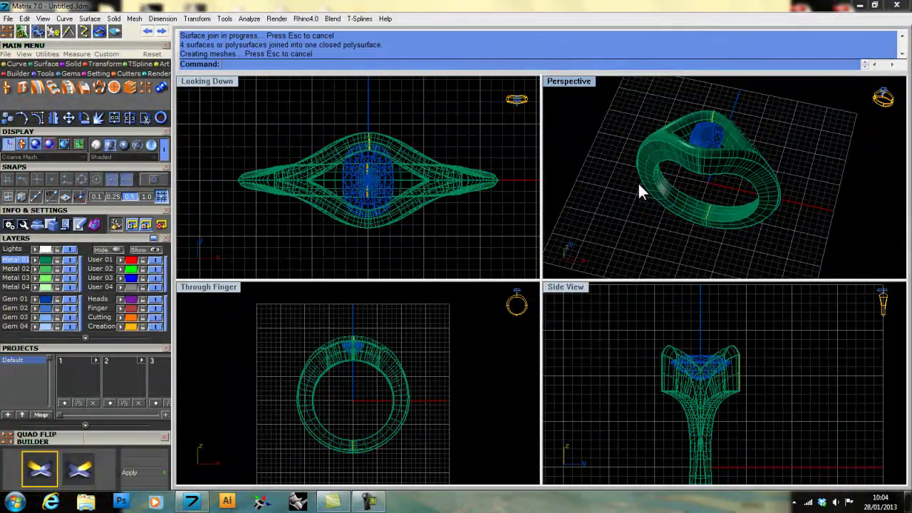
Undo the join, and try moving one separate shank quarter away before undoing that move.
{"action": "right_click_drag", "start_coordinate": [673, 153], "coordinate": [683, 141]}
{"action": "scroll", "coordinate": [683, 141], "scroll_direction": "up", "scroll_amount": 4}
{"action": "key", "text": "ctrl+z"}
{"action": "left_click", "coordinate": [564, 156]}
{"action": "left_click_drag", "start_coordinate": [628, 187], "coordinate": [585, 200]}
{"action": "key", "text": "ctrl+z"}
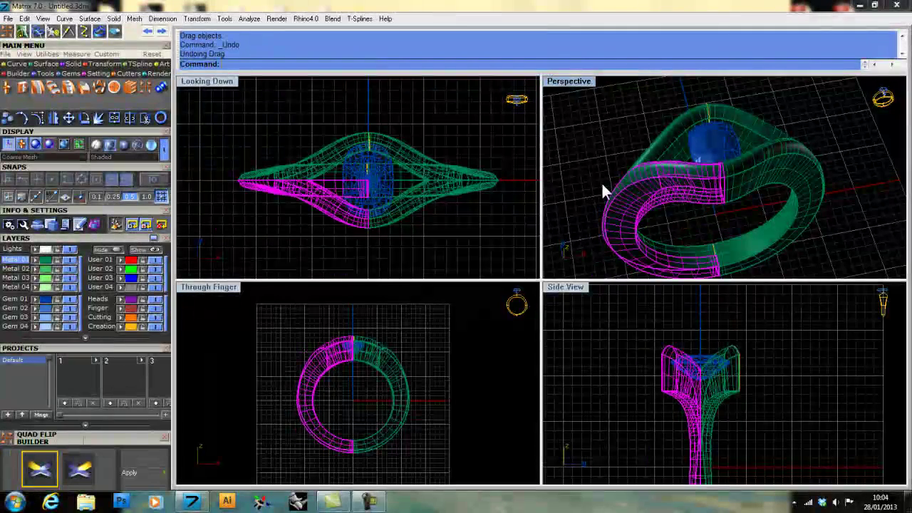
Select all four split-shank quarters and join them into one polysurface.
{"action": "left_click", "coordinate": [602, 180]}
{"action": "left_click", "coordinate": [638, 161]}
{"action": "left_click", "coordinate": [673, 189], "text": "shift"}
{"action": "left_click", "coordinate": [766, 157], "text": "shift"}
{"action": "left_click", "coordinate": [748, 126], "text": "shift"}
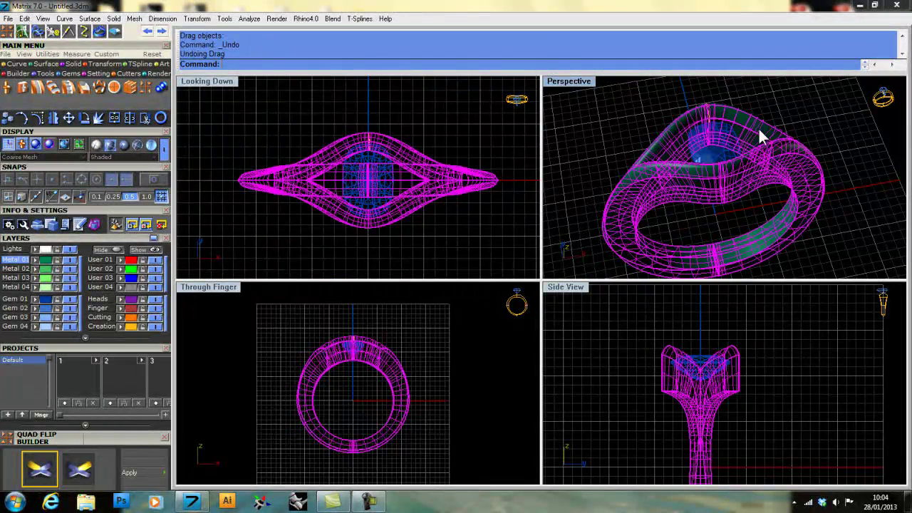
{"action": "left_click", "coordinate": [114, 118]}
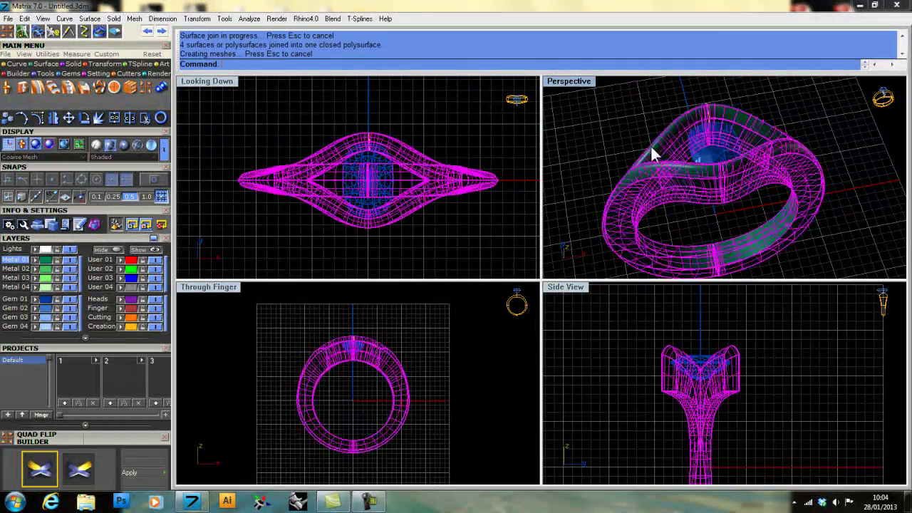
Load the cushion-cut gem into the Bezel Builder to generate a bezel around it.
{"action": "right_click_drag", "start_coordinate": [637, 149], "coordinate": [724, 166]}
{"action": "left_click", "coordinate": [711, 159]}
{"action": "left_click", "coordinate": [740, 186]}
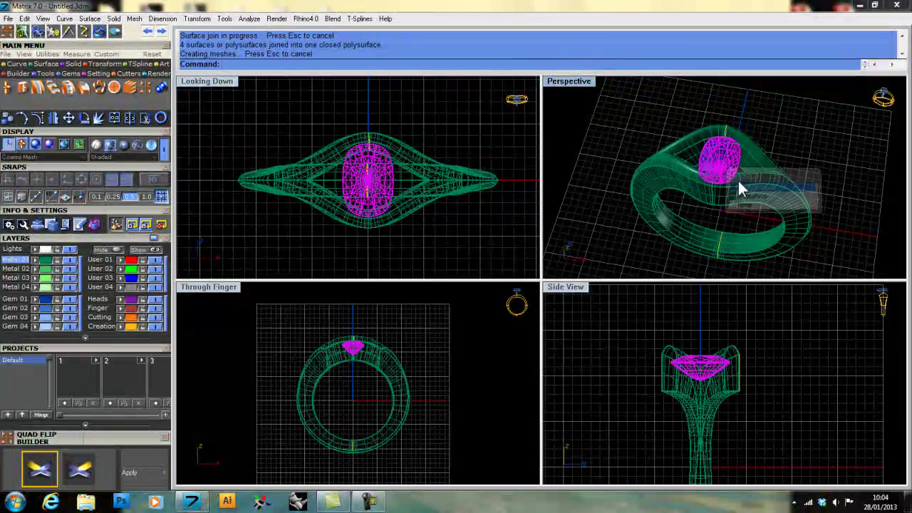
{"action": "left_click", "coordinate": [80, 73]}
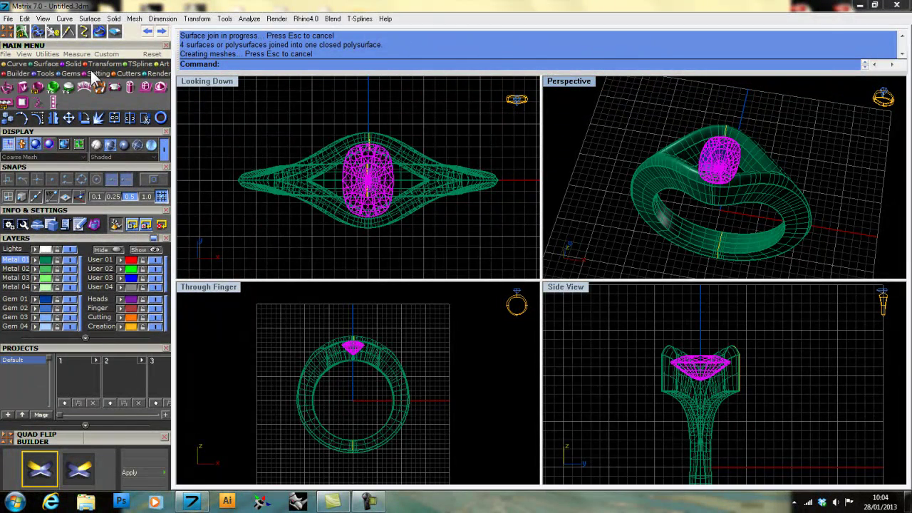
{"action": "left_click", "coordinate": [38, 87]}
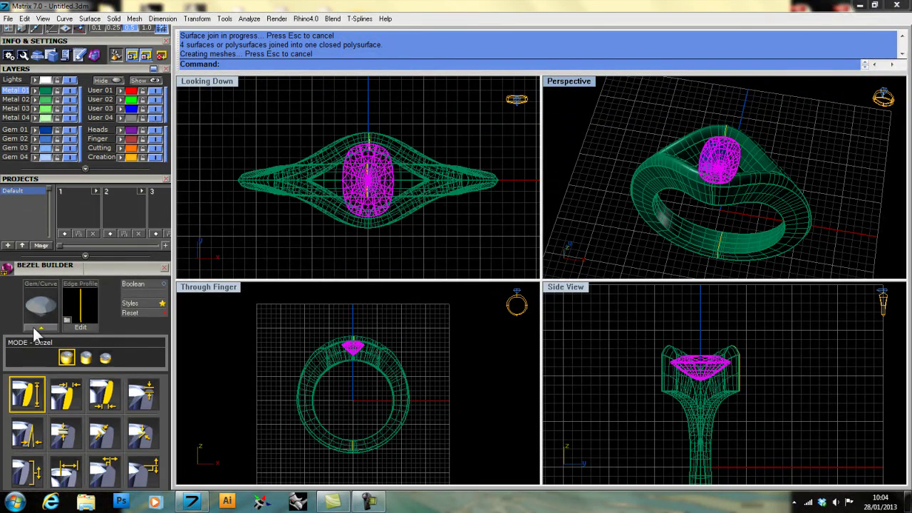
{"action": "left_click", "coordinate": [34, 327]}
{"action": "left_click", "coordinate": [719, 163]}
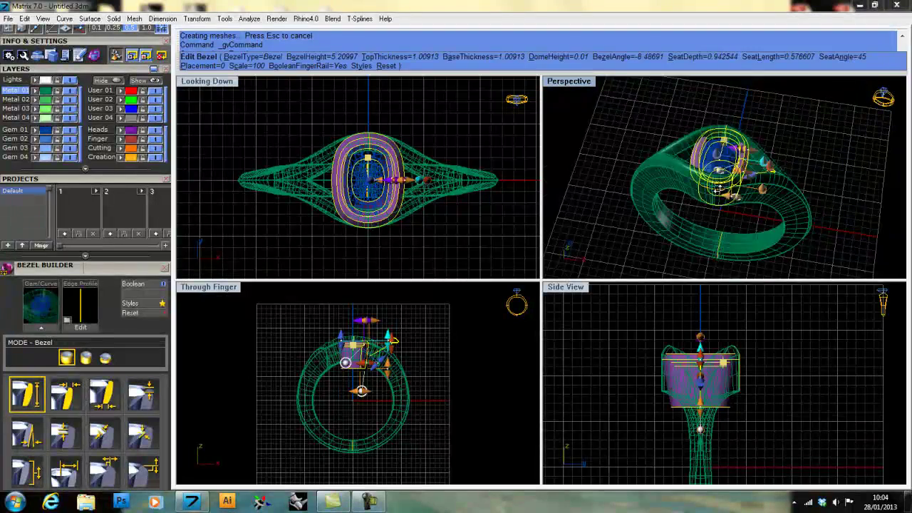
Shorten the bezel to a height of about 2.26 mm by raising its base, and create it.
{"action": "right_click_drag", "start_coordinate": [706, 184], "coordinate": [791, 146]}
{"action": "scroll", "coordinate": [372, 364], "scroll_direction": "up", "scroll_amount": 4}
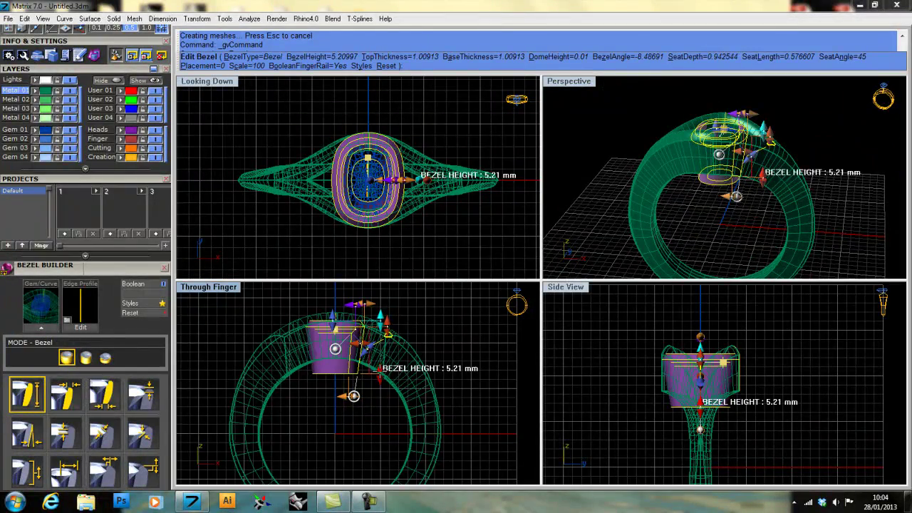
{"action": "left_click_drag", "start_coordinate": [380, 374], "coordinate": [378, 341]}
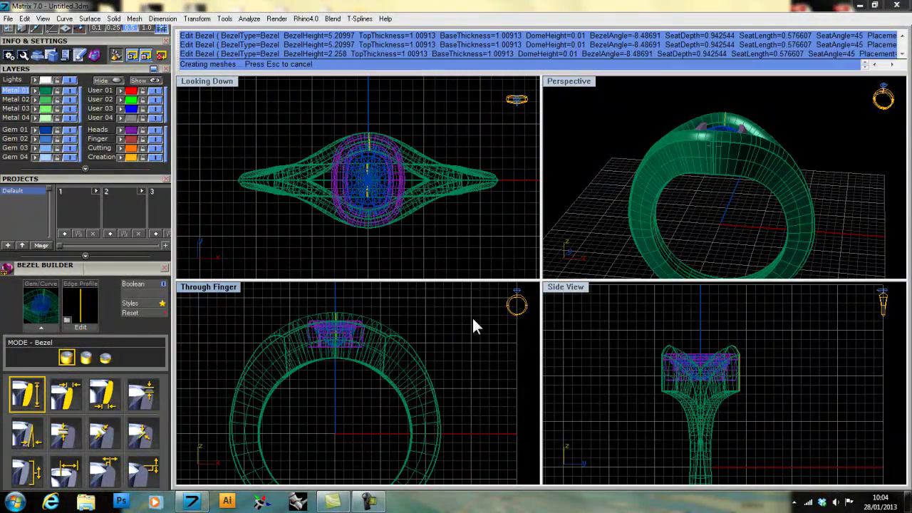
Move the gem and its bezel together straight up so the bezel's rim sits above the split shank.
{"action": "right_click_drag", "start_coordinate": [726, 118], "coordinate": [701, 163]}
{"action": "scroll", "coordinate": [704, 165], "scroll_direction": "up", "scroll_amount": 2}
{"action": "left_click", "coordinate": [717, 169]}
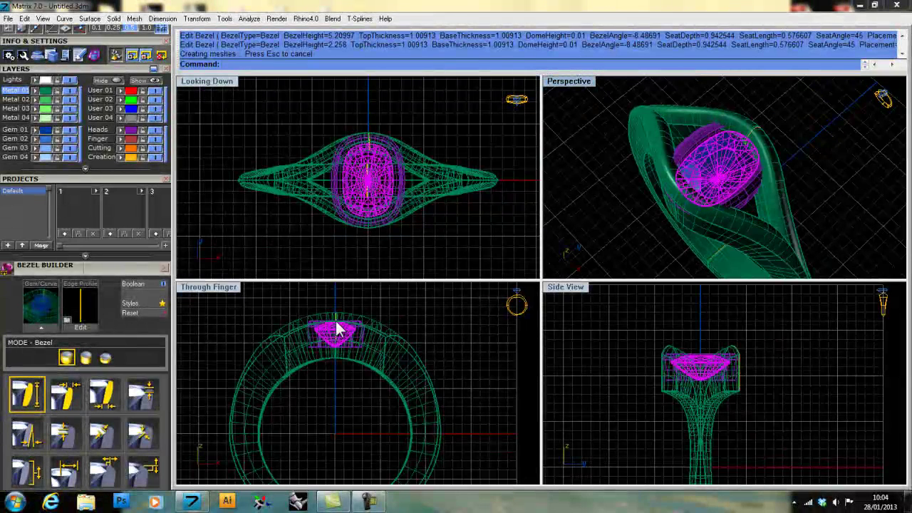
{"action": "scroll", "coordinate": [313, 356], "scroll_direction": "up", "scroll_amount": 3}
{"action": "left_click_drag", "start_coordinate": [356, 375], "coordinate": [356, 350]}
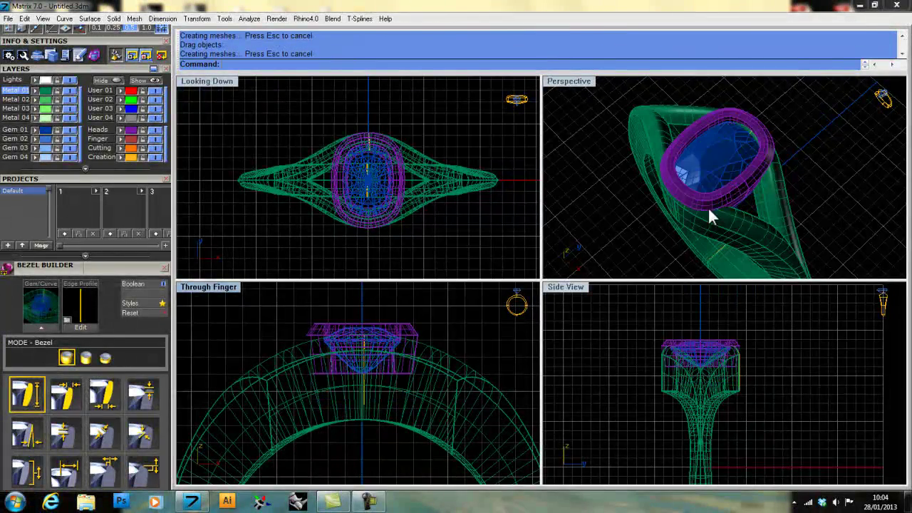